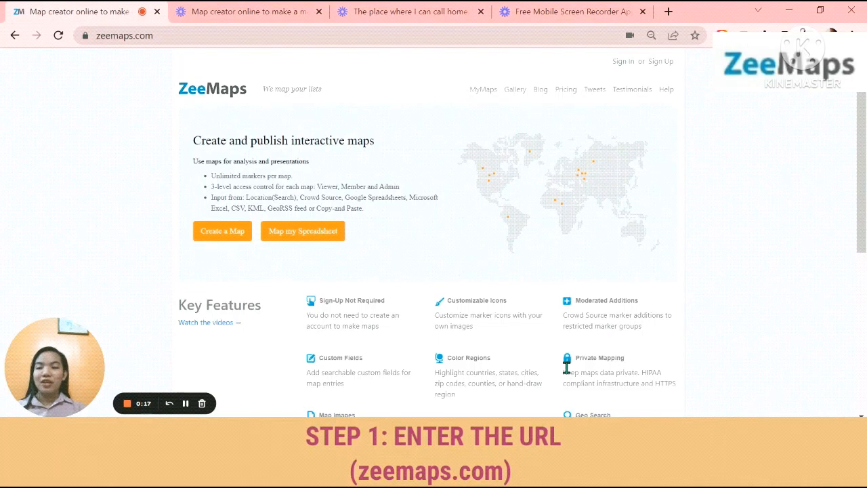
Load the zeemaps.com home page and look over its key features
left_click(205, 41)
key("BackSpace")
type("ze")
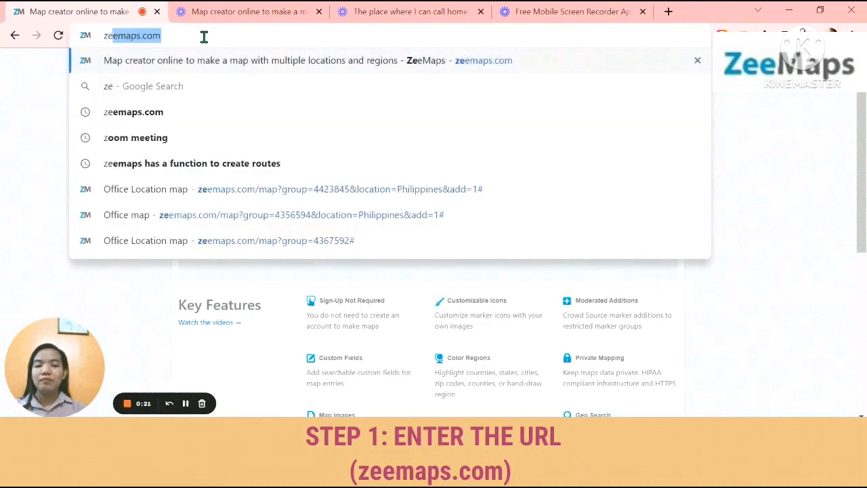
type("emaps.com")
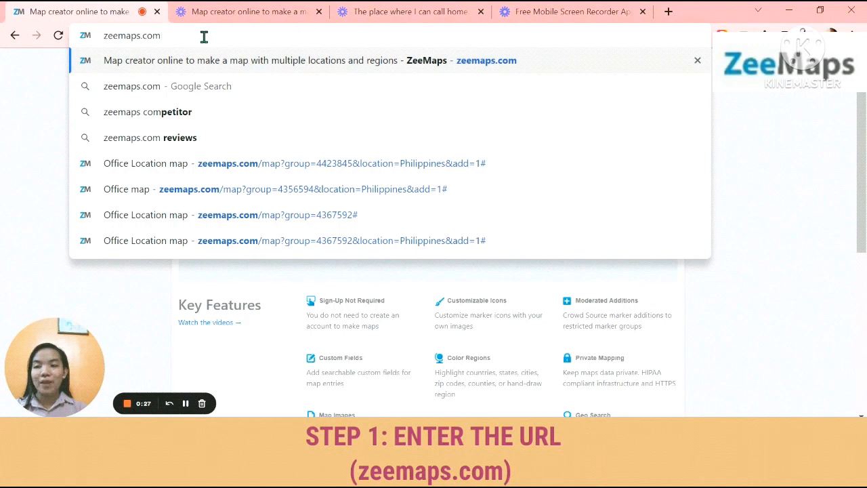
key("Return")
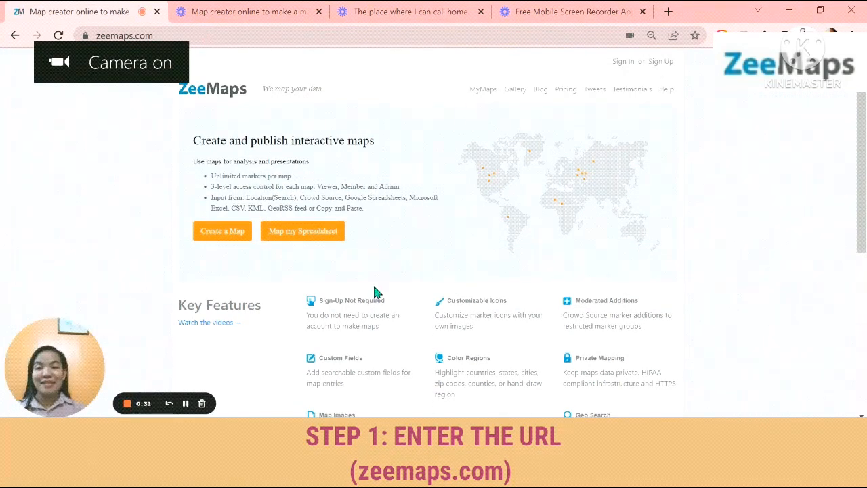
scroll(376, 291, "down", 2)
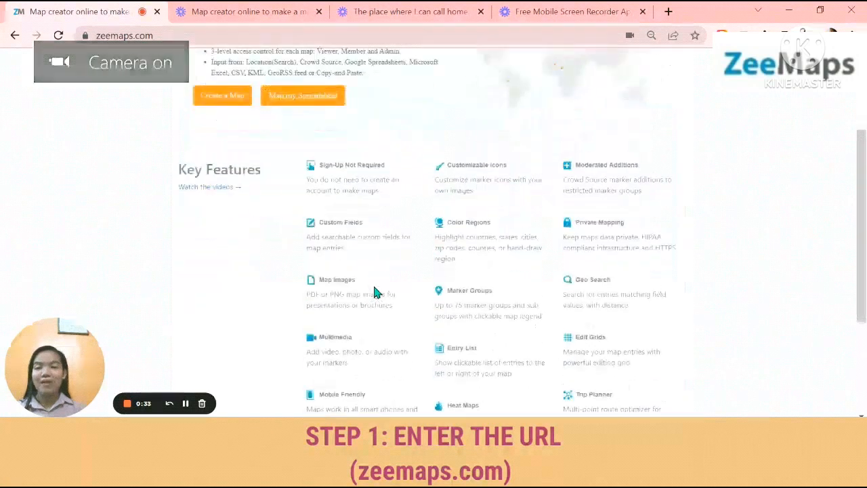
scroll(376, 292, "up", 2)
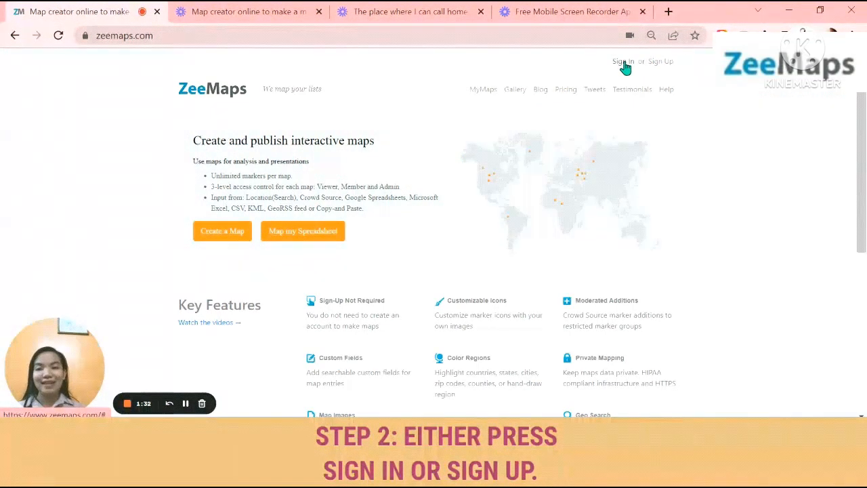
Sign in to the ZeeMaps account with the saved account e-mail and the account password
left_click(624, 62)
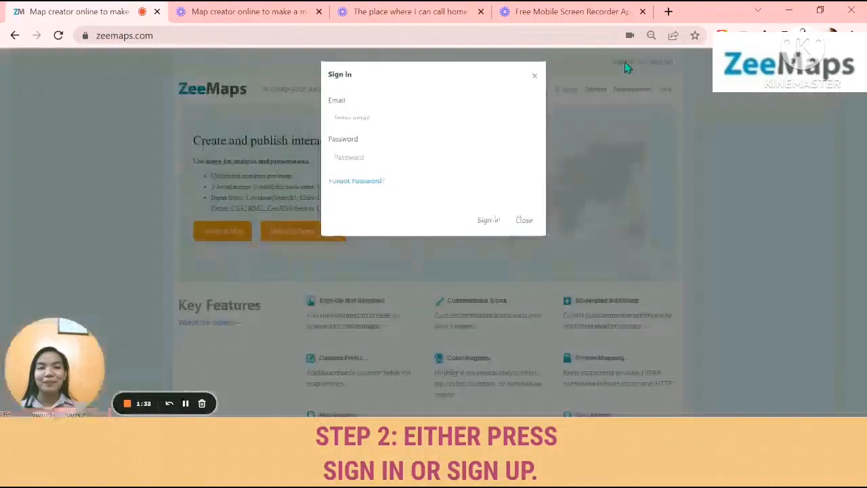
left_click(439, 113)
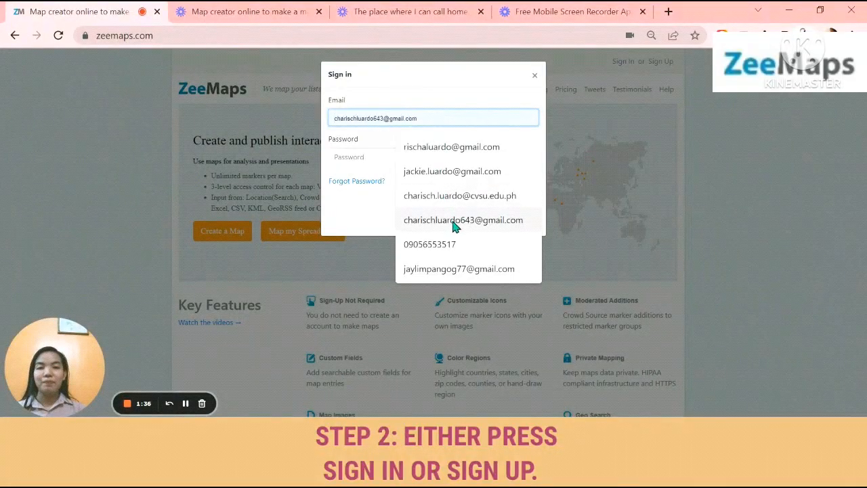
left_click(450, 198)
left_click(429, 157)
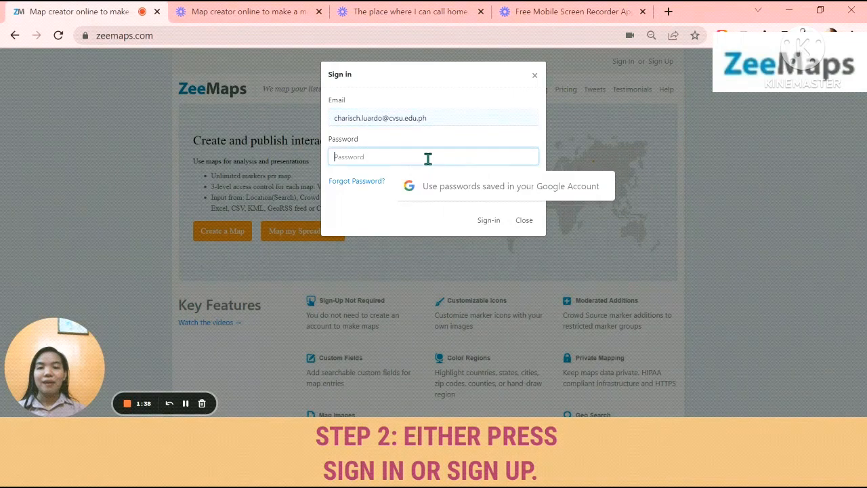
key("Caps_Lock")
key("Caps_Lock")
type("••••")
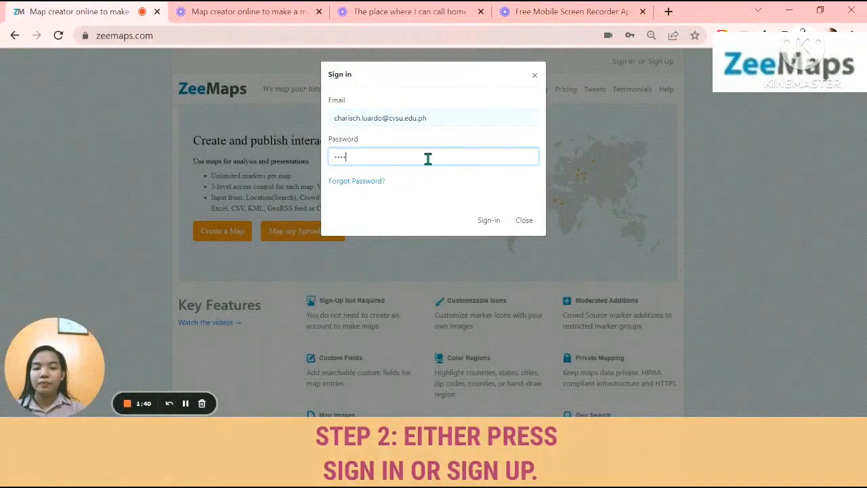
type("•••••••••")
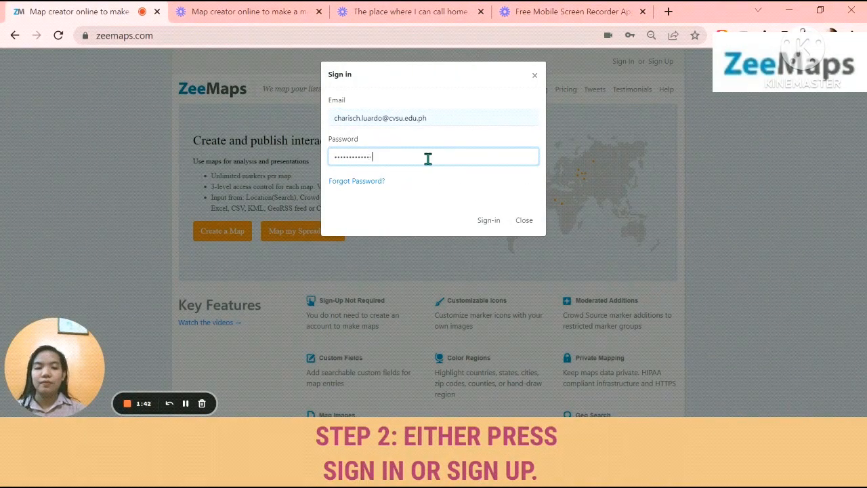
type("•••")
left_click(478, 223)
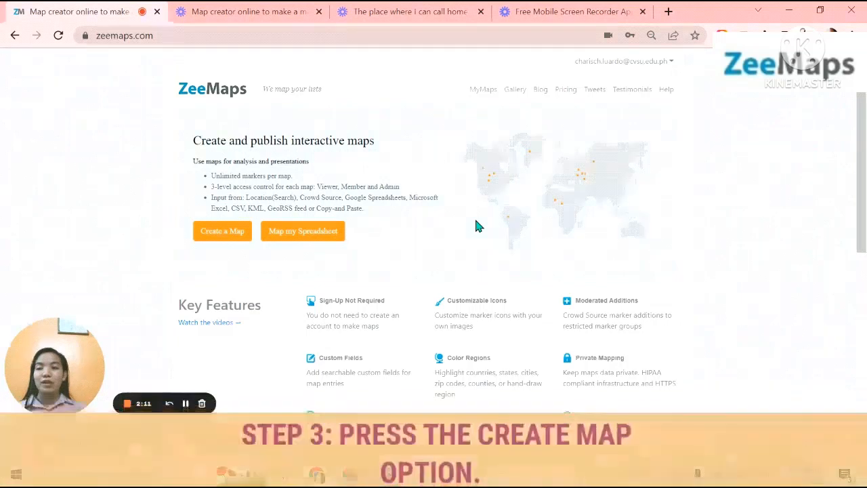
Start a new map named Office Location with the description "The location of my office location."
left_click(222, 232)
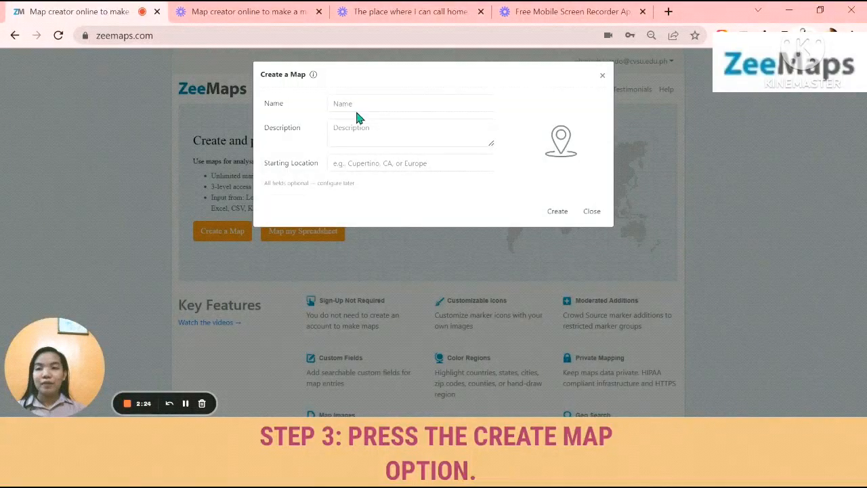
left_click(358, 105)
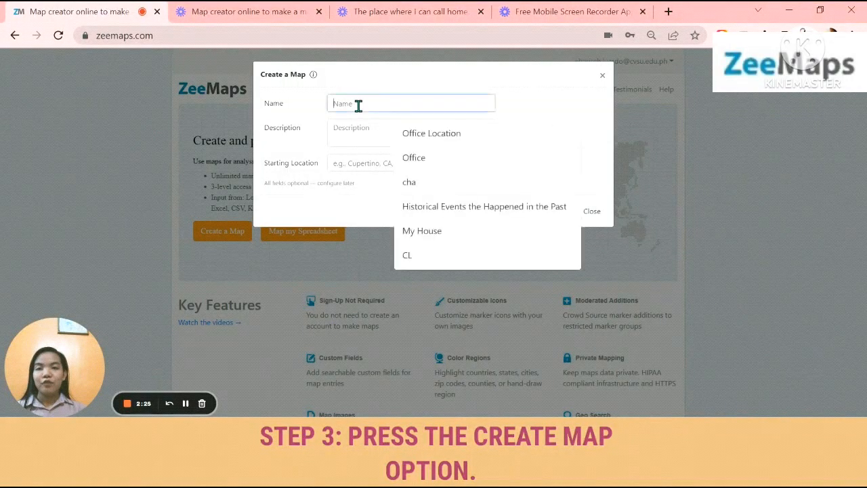
left_click(429, 139)
left_click(390, 134)
type("The location of my office location")
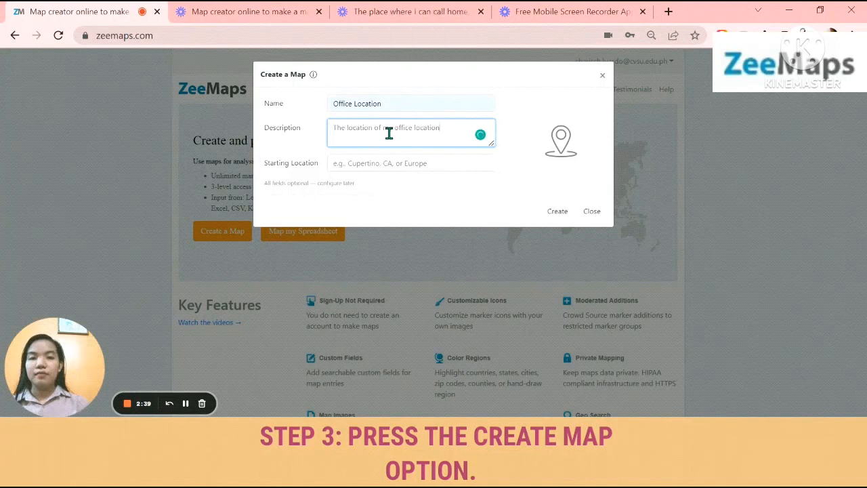
type(".")
Set the new map's starting location to Philippines and create the map
left_click(399, 163)
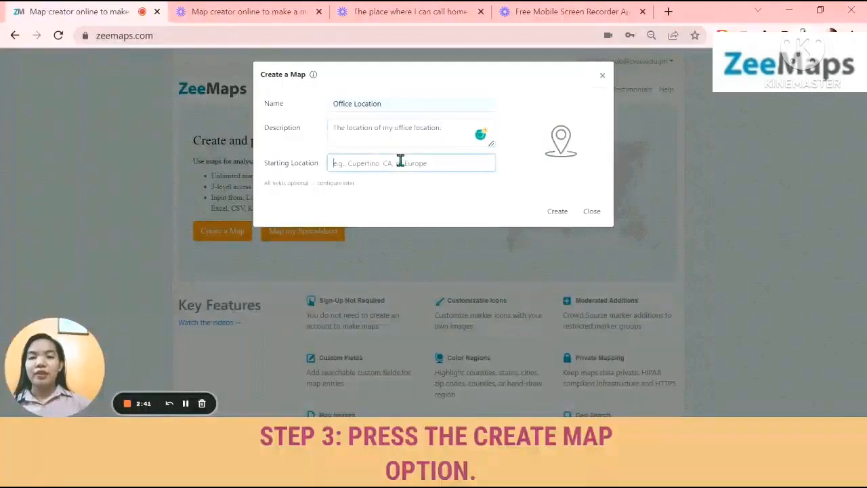
key("Caps_Lock")
type("P")
key("Caps_Lock")
type("hilippines")
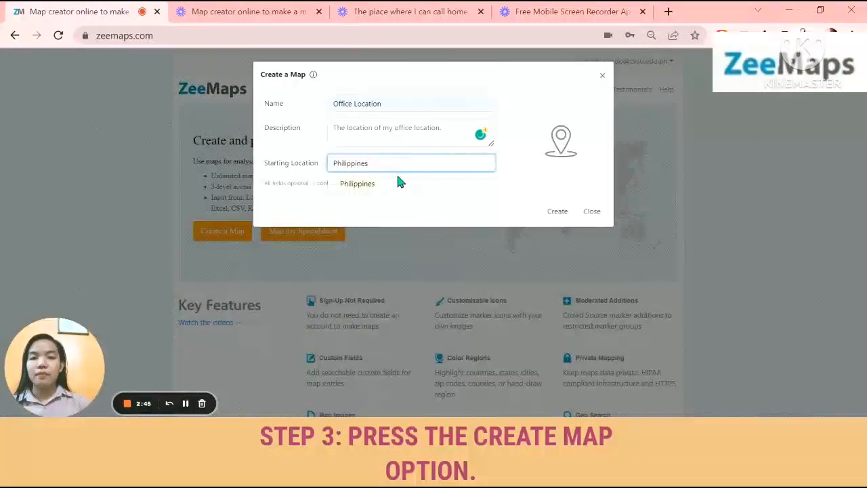
left_click(397, 181)
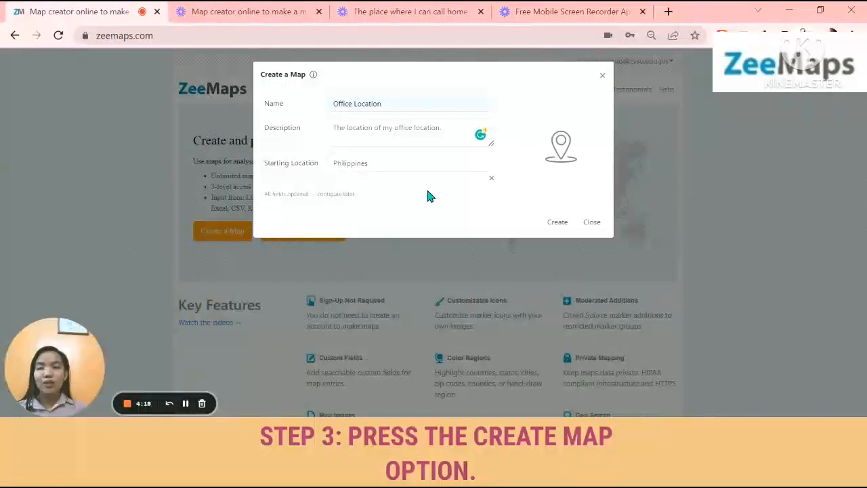
left_click(558, 224)
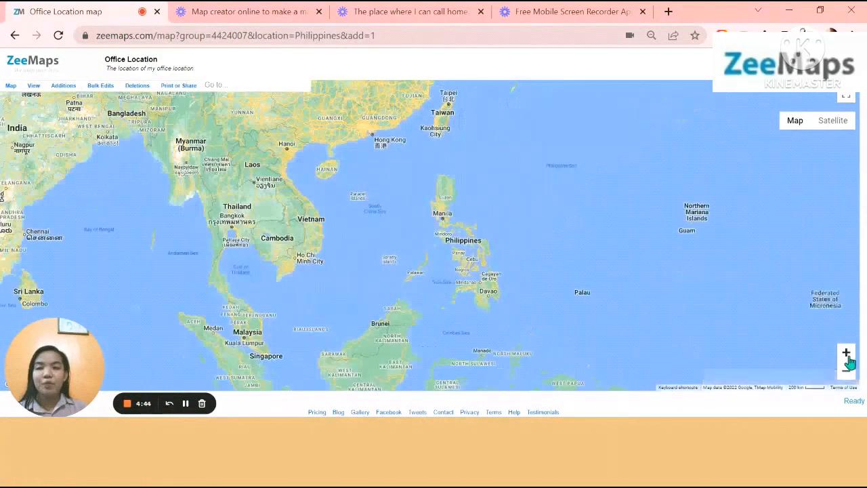
Zoom the map in on the Philippines and try out the zoom, terrain and satellite view options
scroll(716, 326, "up", 2)
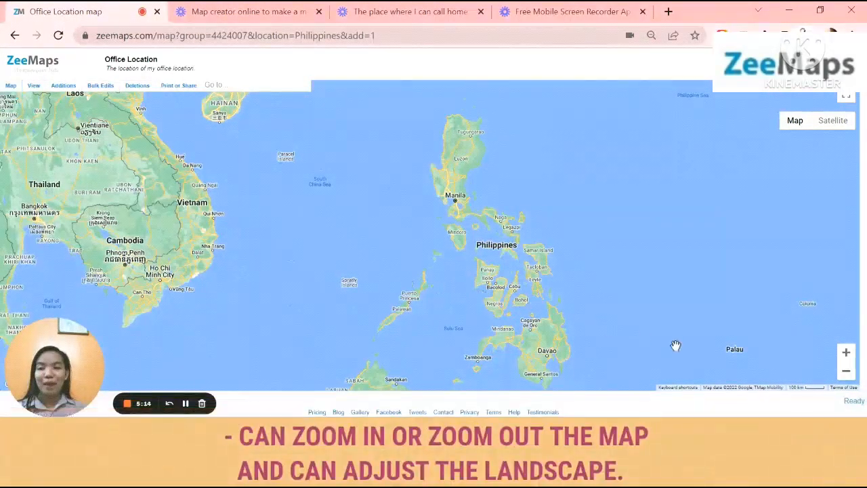
left_click(847, 353)
left_click(847, 372)
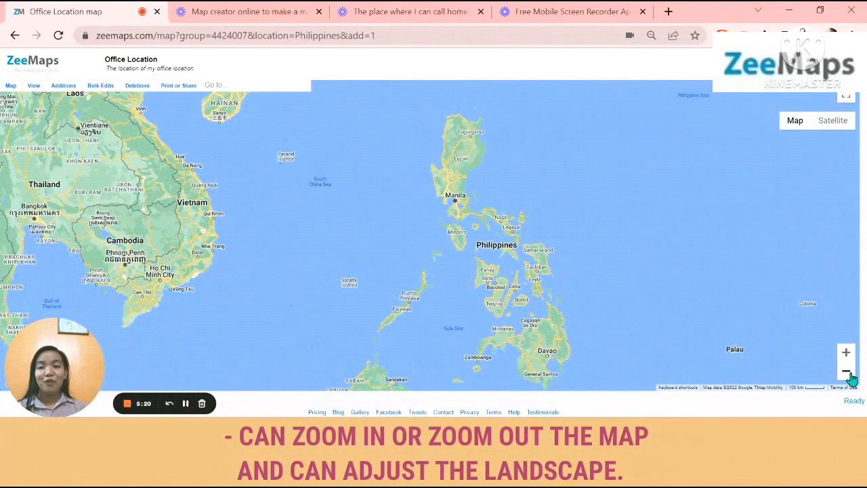
left_click(787, 138)
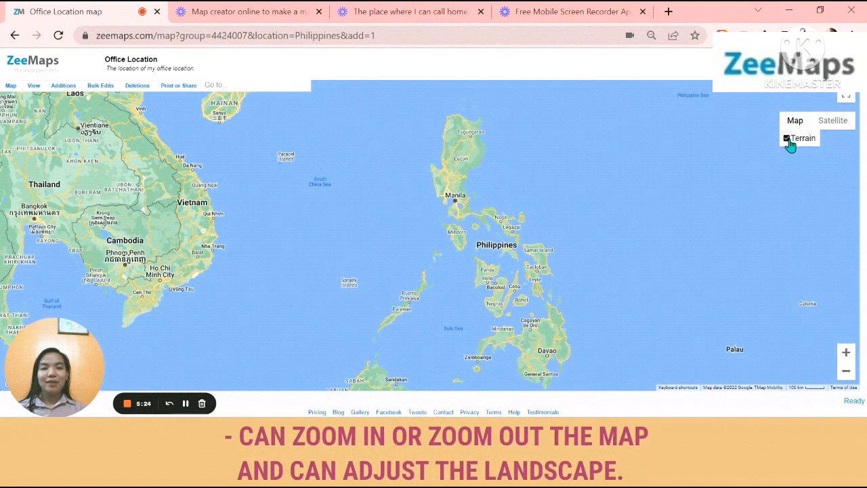
left_click(831, 126)
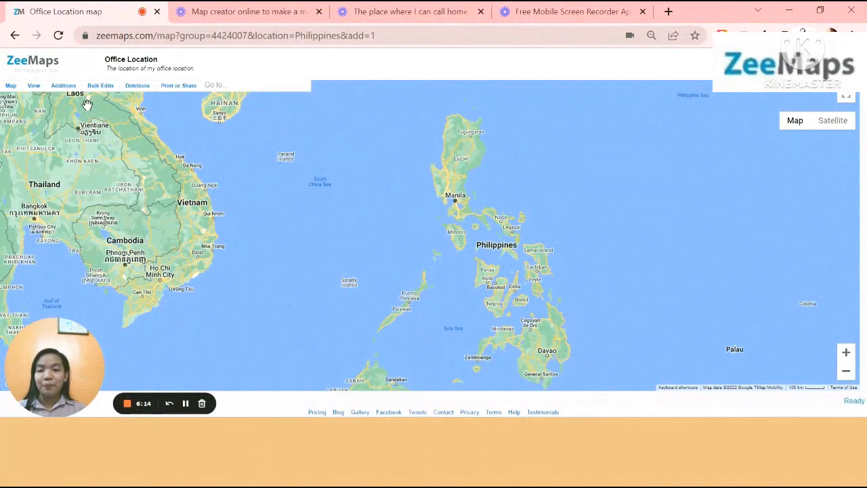
left_click(11, 85)
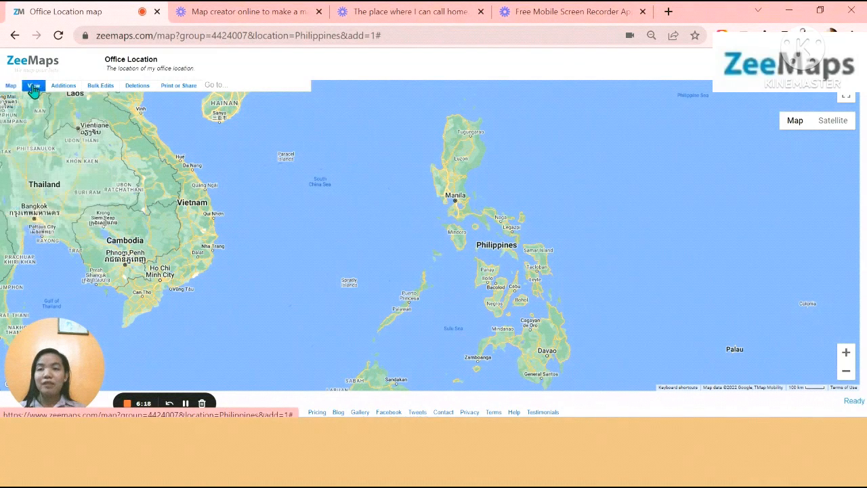
mouse_move(61, 88)
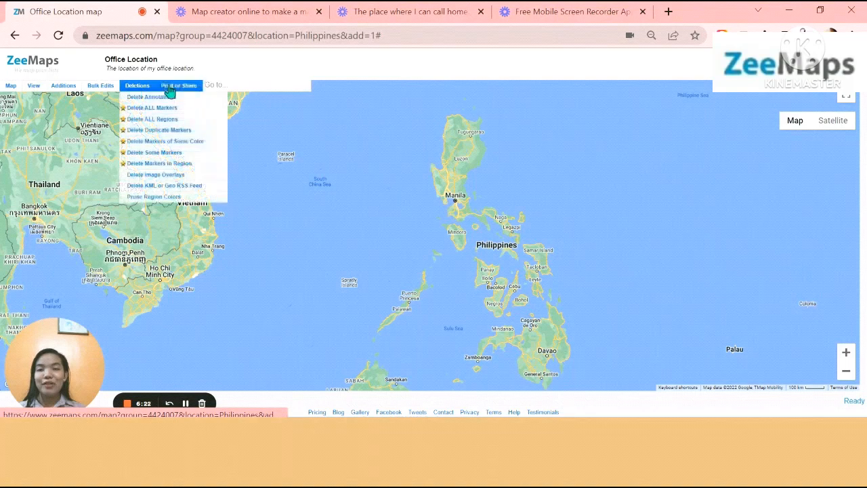
mouse_move(171, 91)
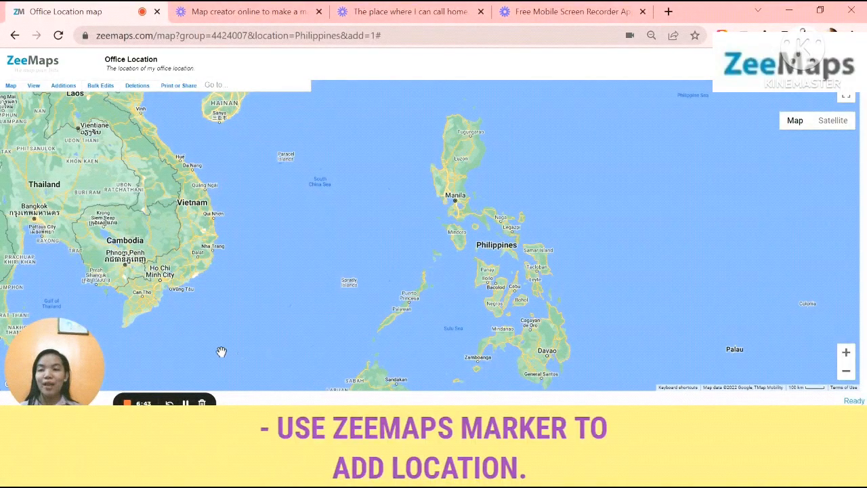
Start a simple marker entry on the map and name it Office Location
left_click(69, 89)
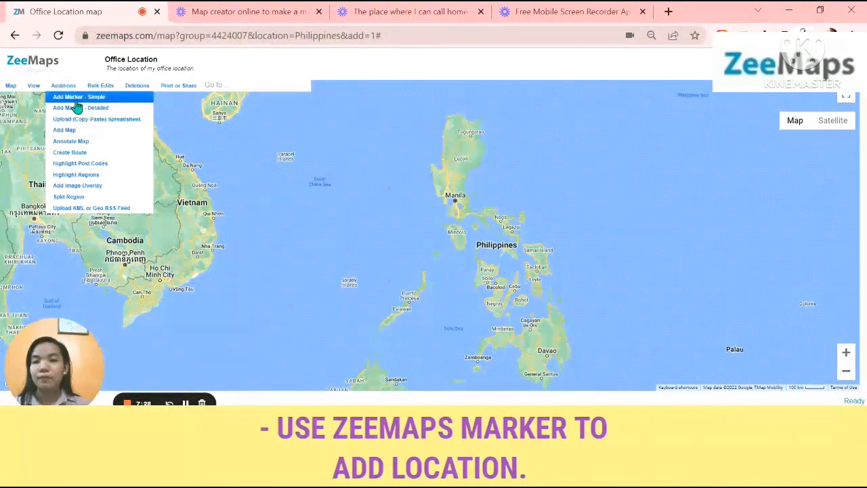
left_click(76, 101)
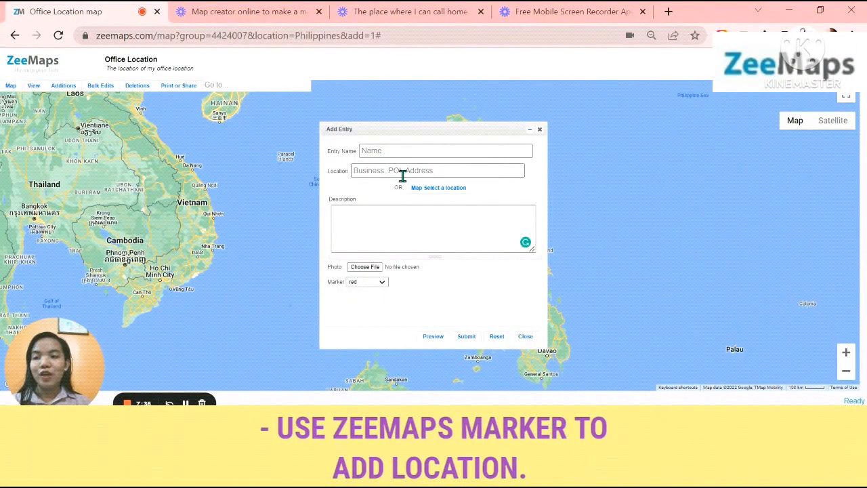
left_click(381, 282)
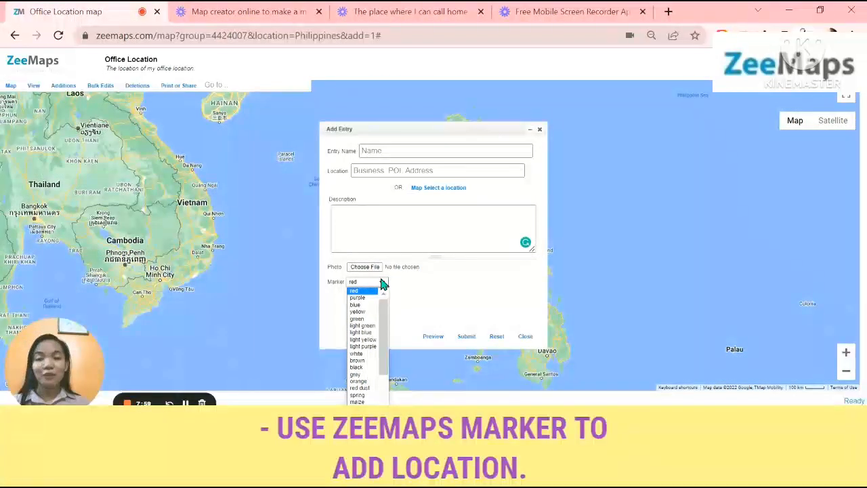
left_click(396, 152)
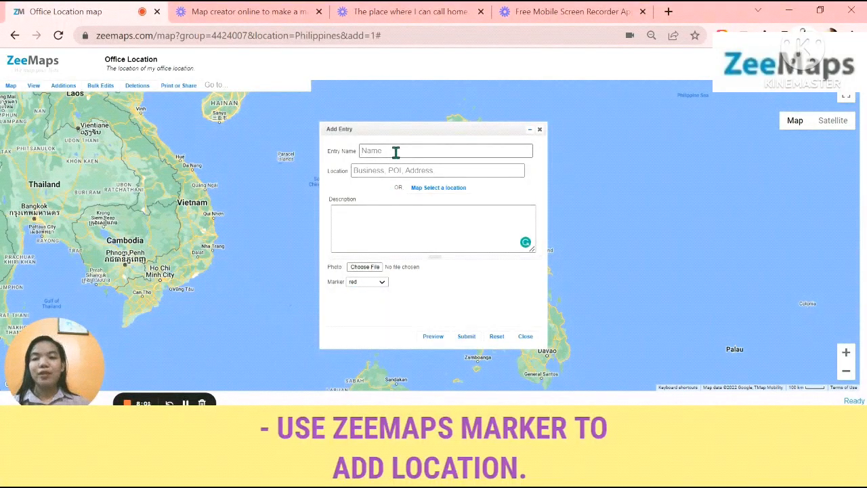
key("Caps_Lock")
type("O")
key("Caps_Lock")
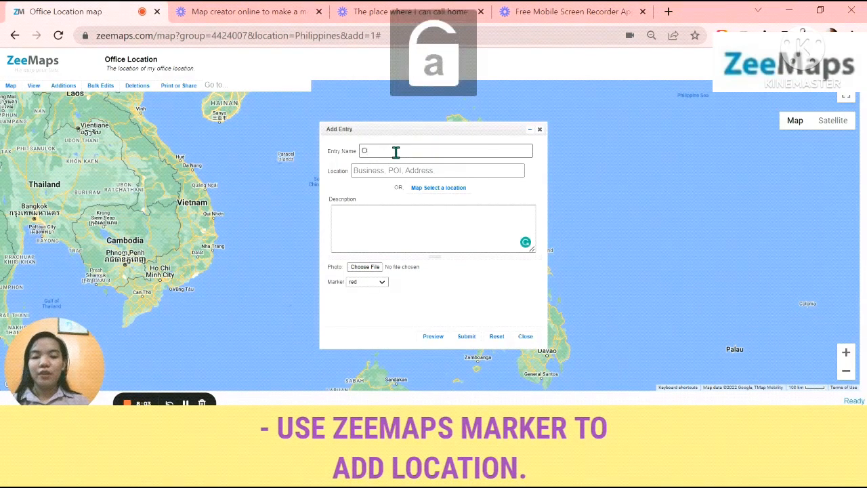
type("ffice Location")
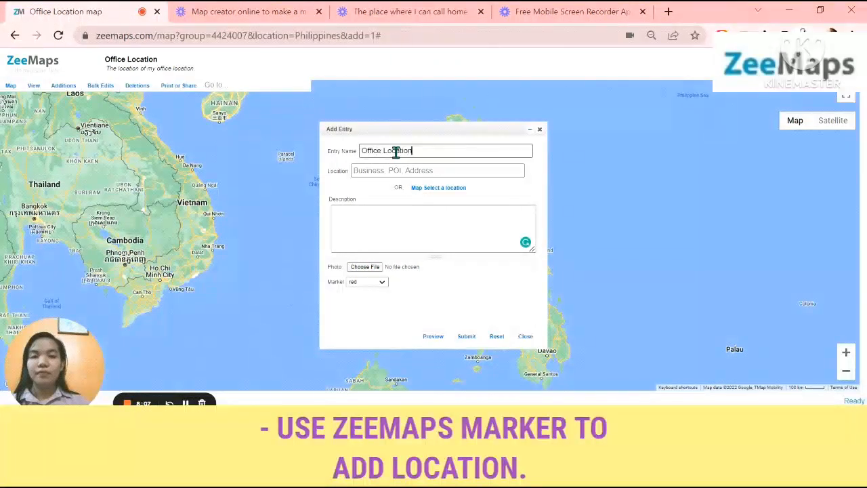
Set the entry's location to General Trias, Cavite, Philippines and paste the description "This is the map of my office location" with the inquiry contact e-mail
left_click(398, 175)
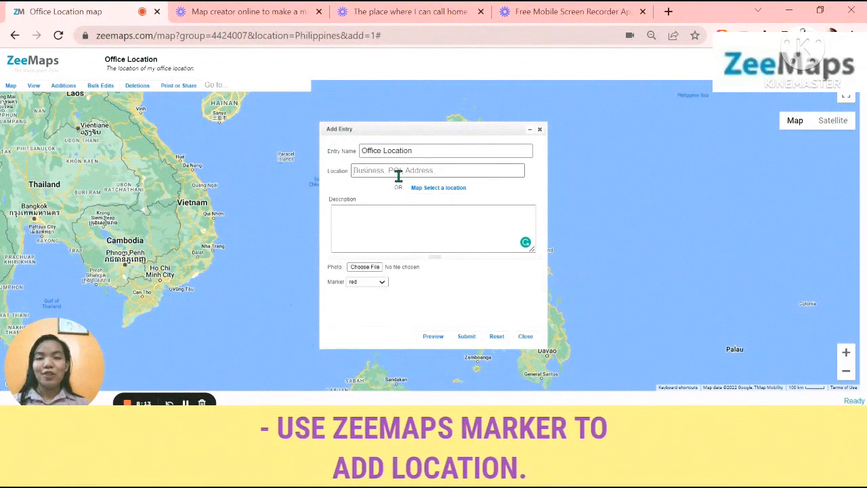
type("General Trias")
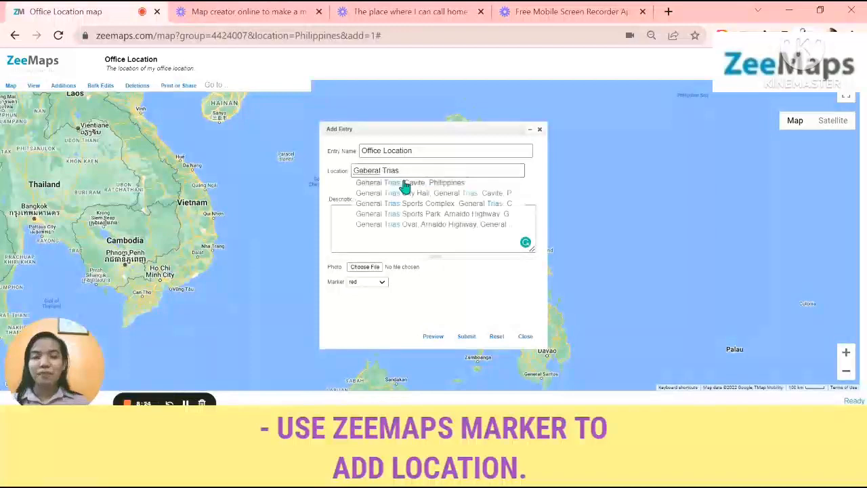
left_click(405, 187)
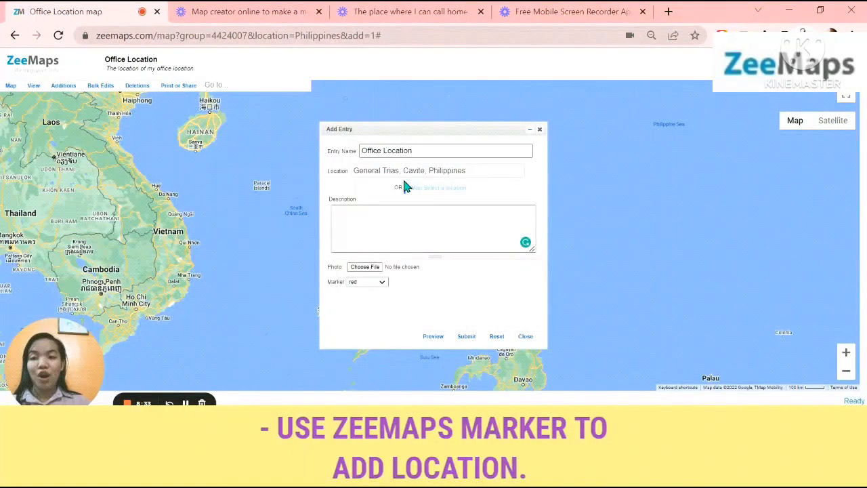
left_click(422, 221)
key("ctrl+v")
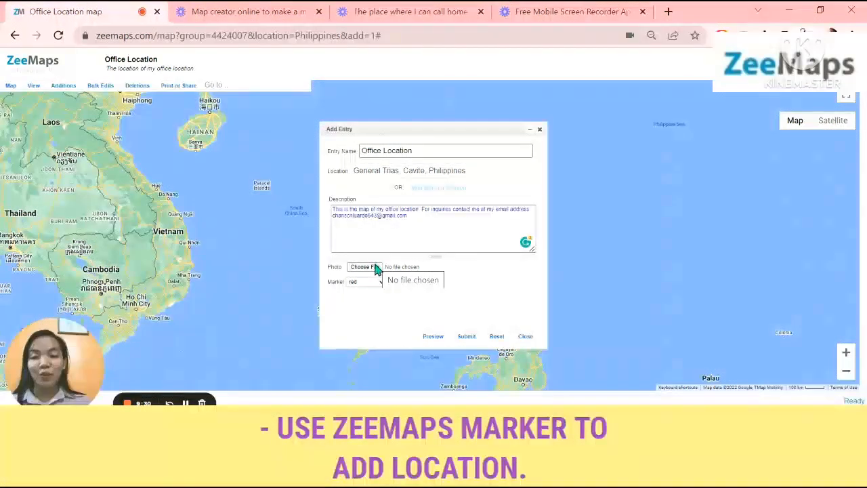
Choose the red marker for the Office Location entry and submit it, closing the entry form
left_click(382, 283)
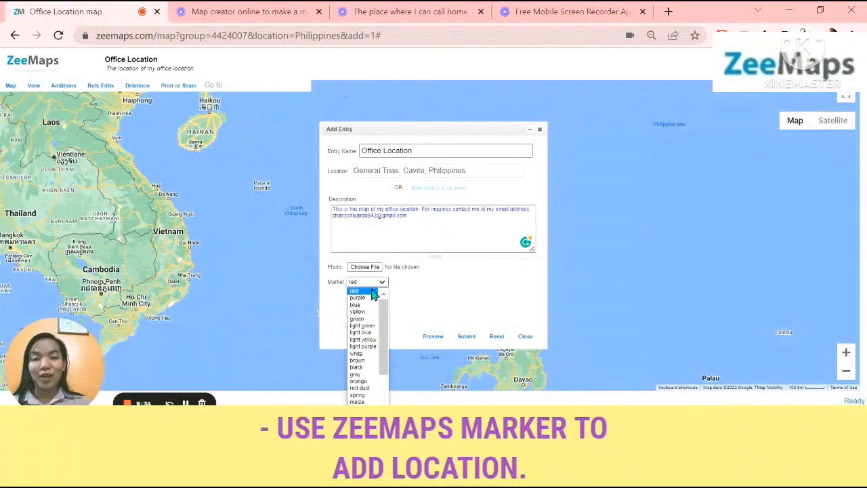
left_click(373, 293)
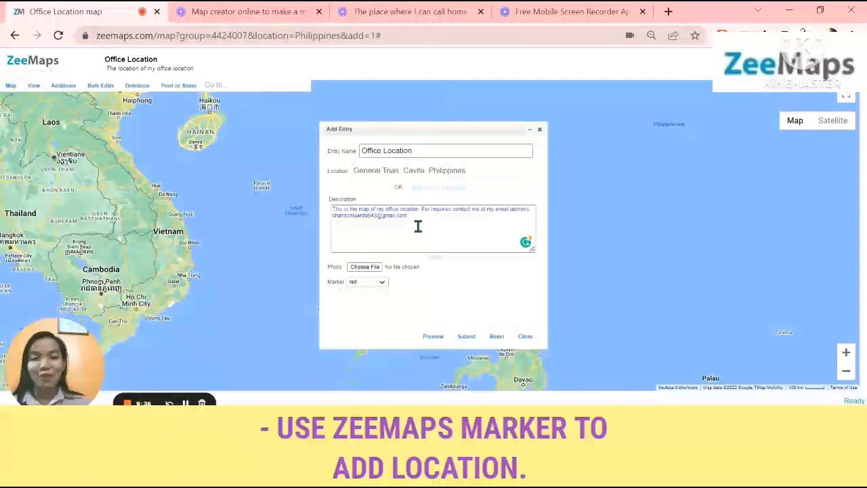
left_click(464, 341)
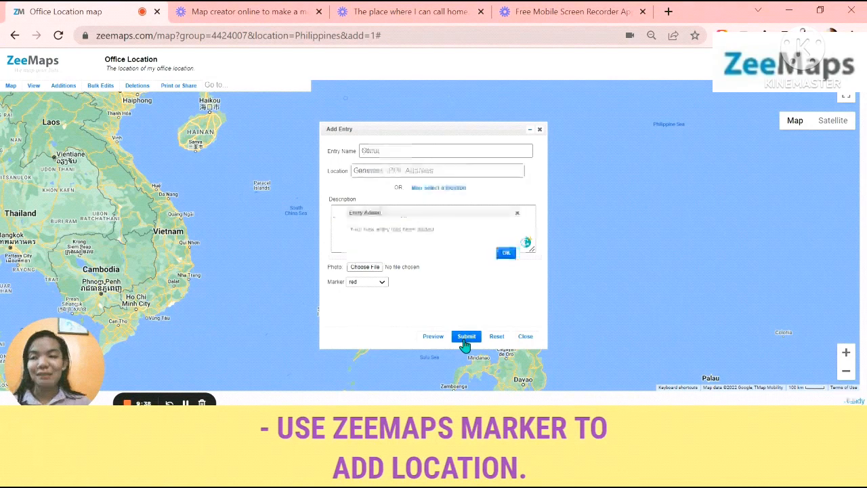
left_click(540, 130)
Zoom in on the new marker around General Trias and view its Office Location details
scroll(535, 136, "up", 2)
left_click_drag(407, 319, 477, 286)
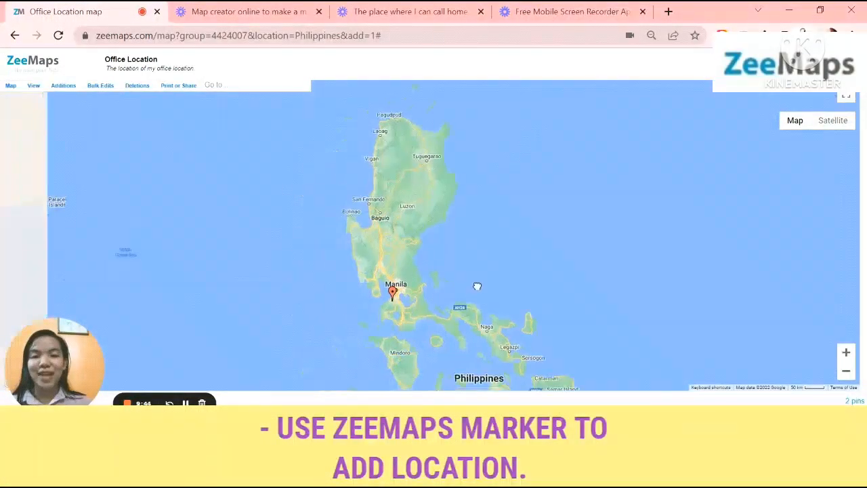
left_click(846, 352)
left_click(846, 353)
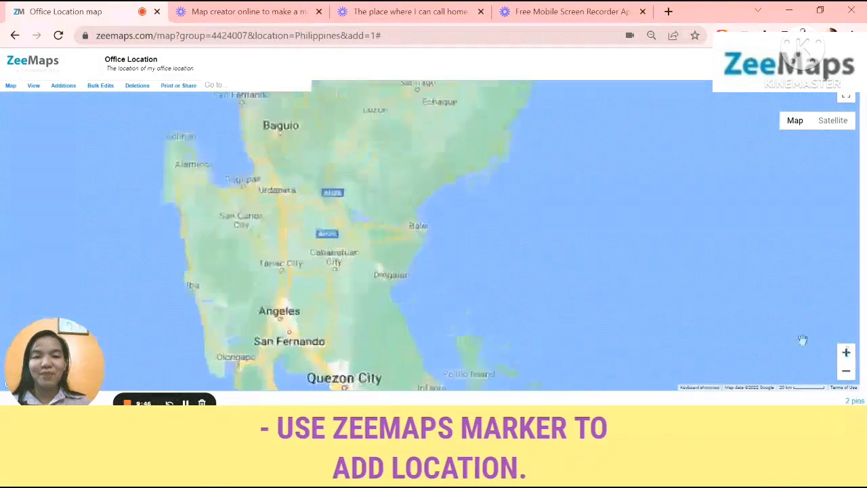
left_click_drag(600, 281, 598, 149)
left_click_drag(534, 317, 505, 95)
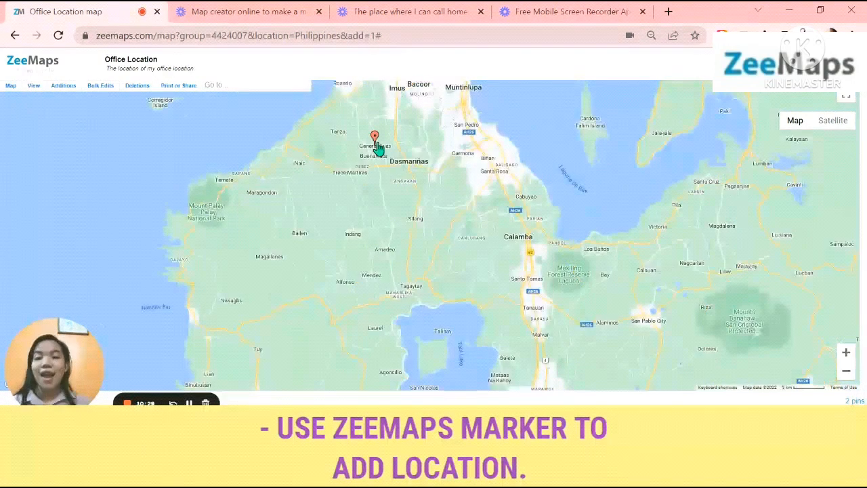
left_click(375, 143)
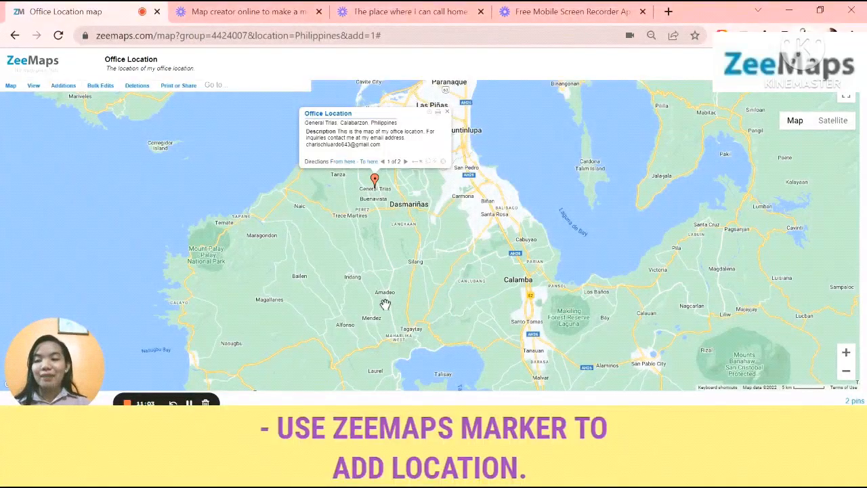
Start a detailed marker entry and review its description, contact and media fields
left_click(63, 86)
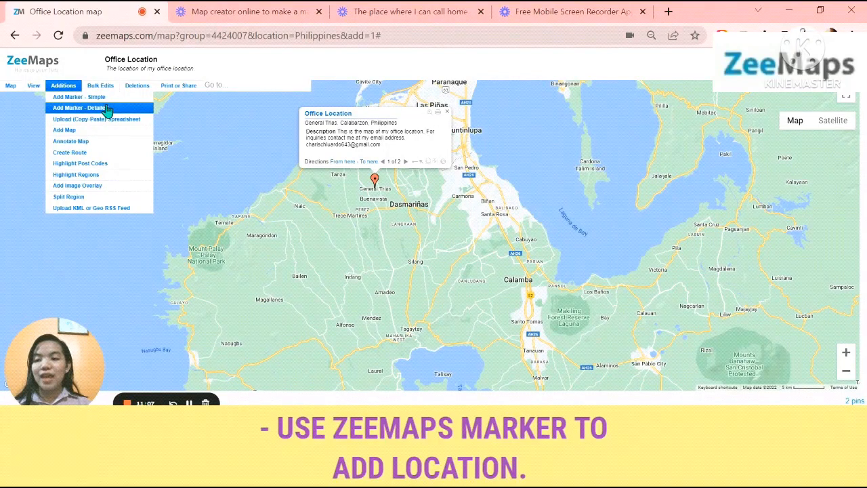
left_click(107, 110)
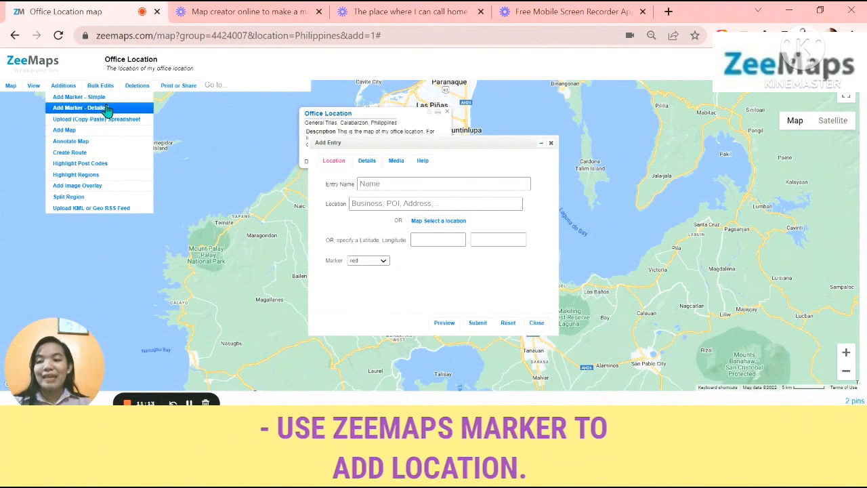
left_click(368, 164)
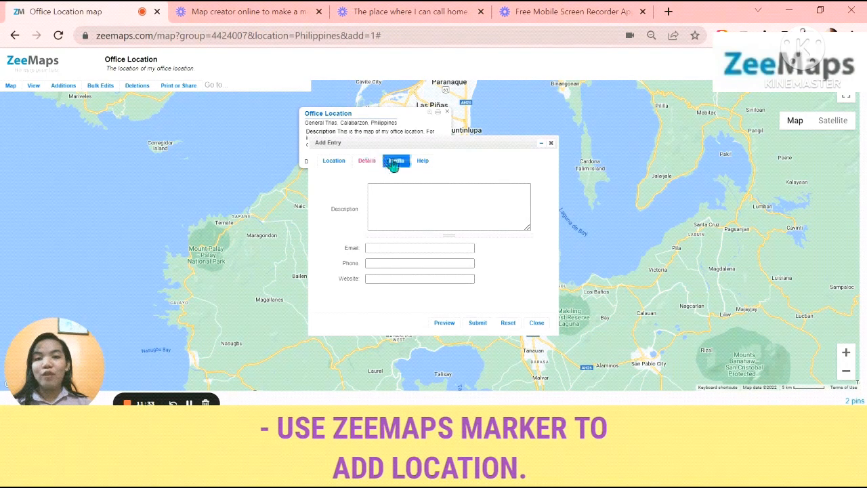
left_click(393, 161)
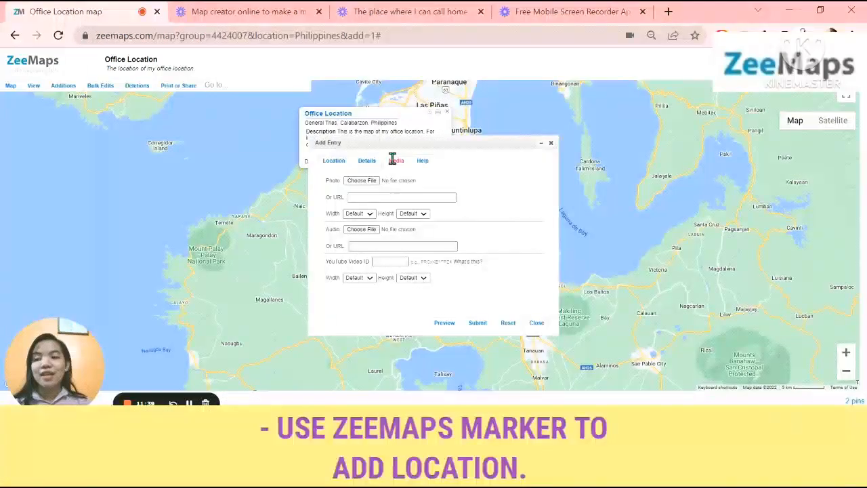
Name the detailed marker entry MY HOME
left_click(336, 160)
left_click(363, 184)
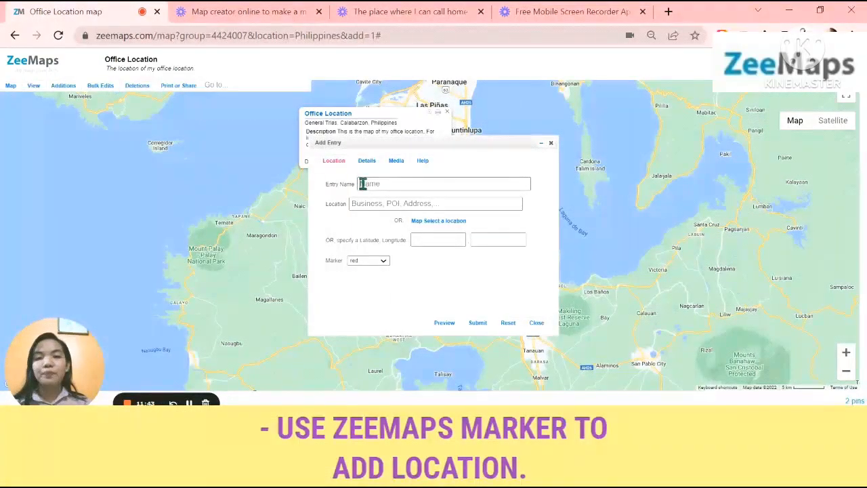
type("MY HOME")
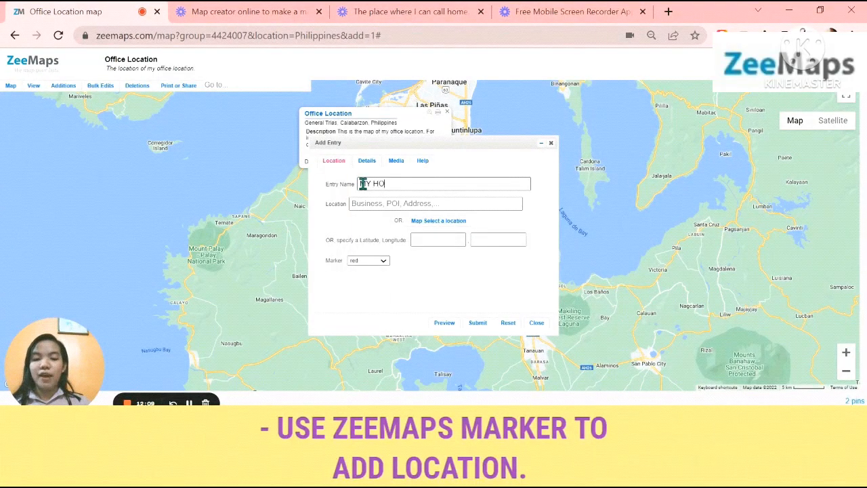
Set the MY HOME entry's location to the home address in General Trias City and choose the red marker
left_click(387, 201)
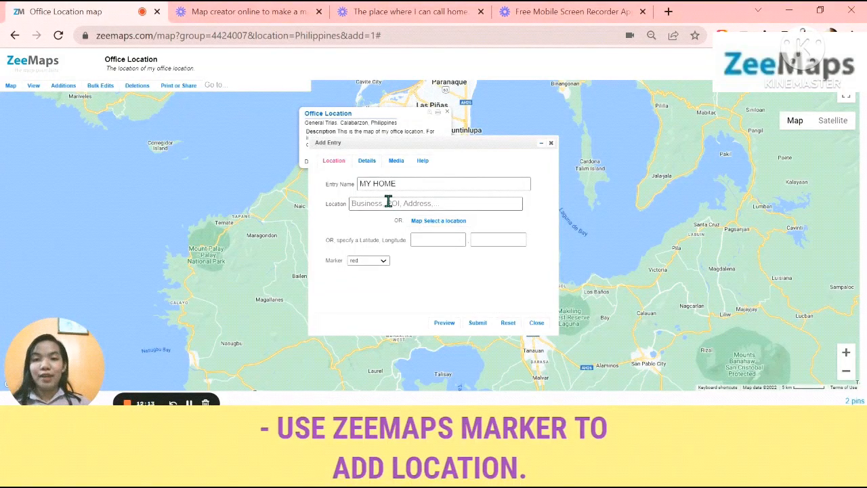
type("Heneral")
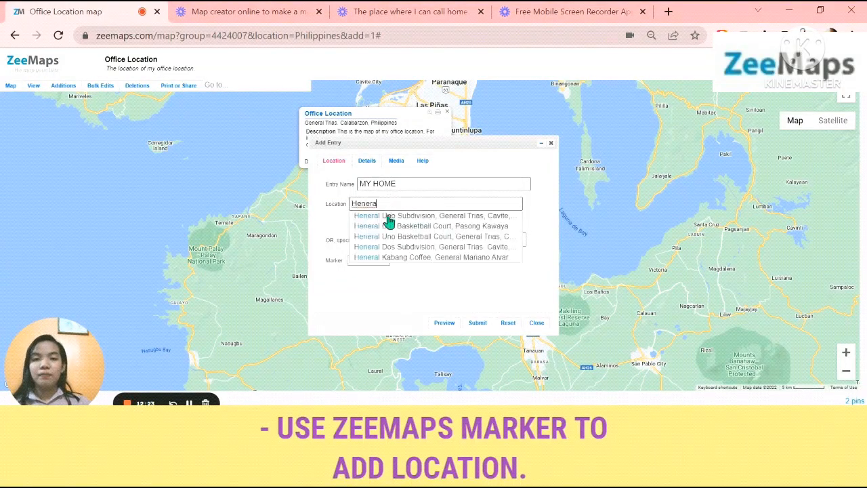
left_click(387, 215)
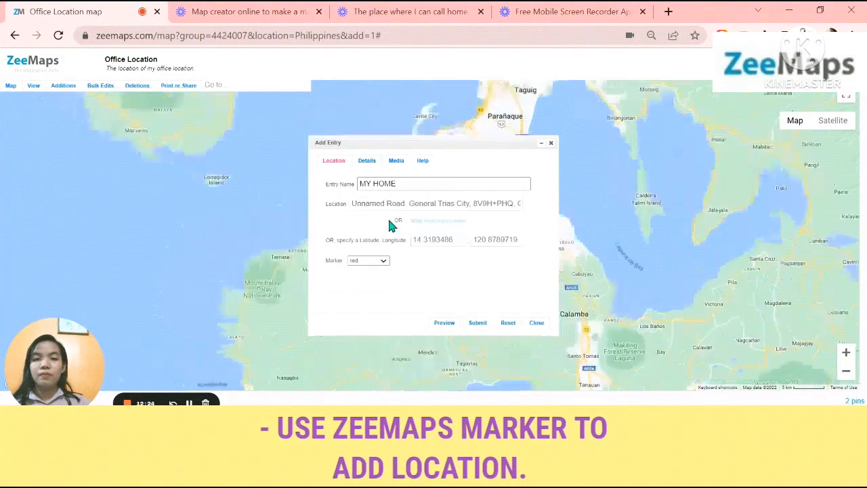
left_click(383, 260)
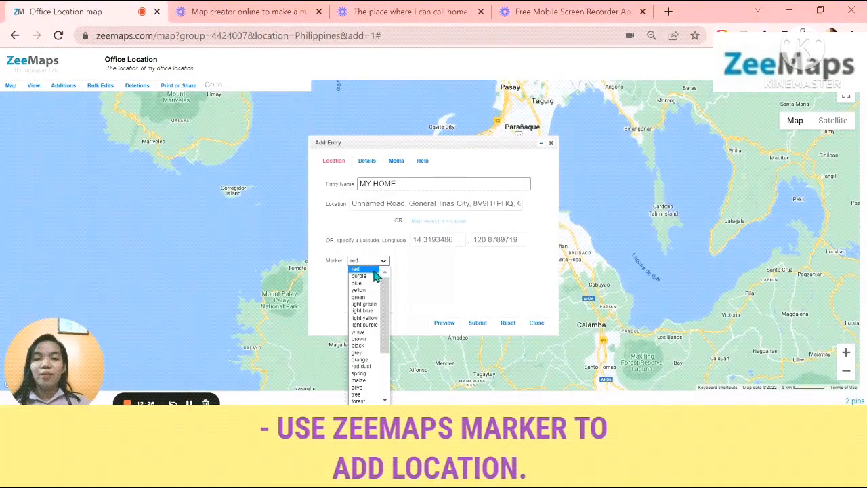
left_click(366, 270)
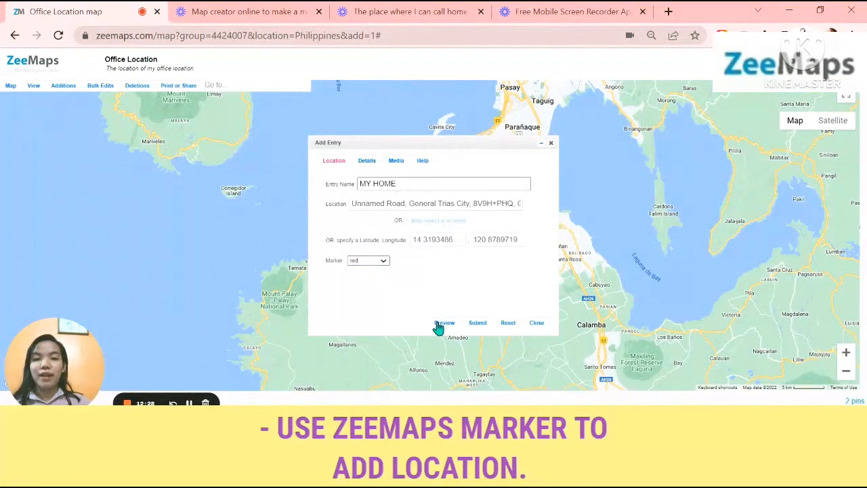
Add the description "This is the location of my home." to the MY HOME entry's details
left_click(367, 164)
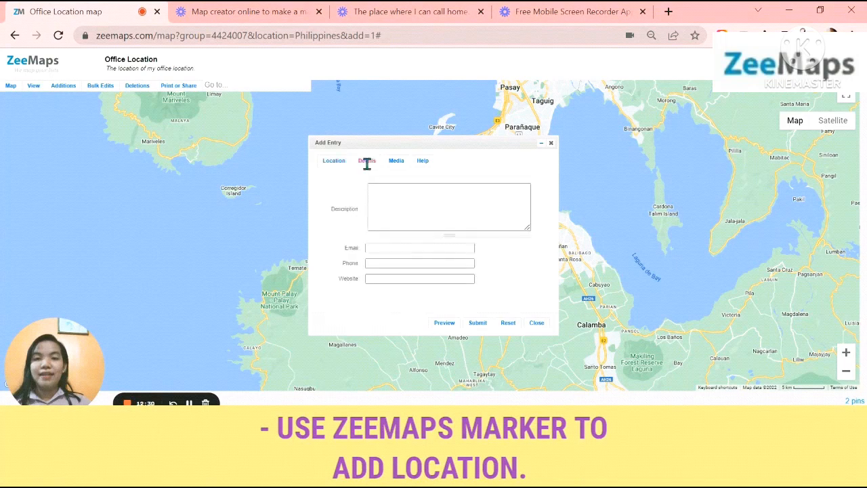
left_click(392, 203)
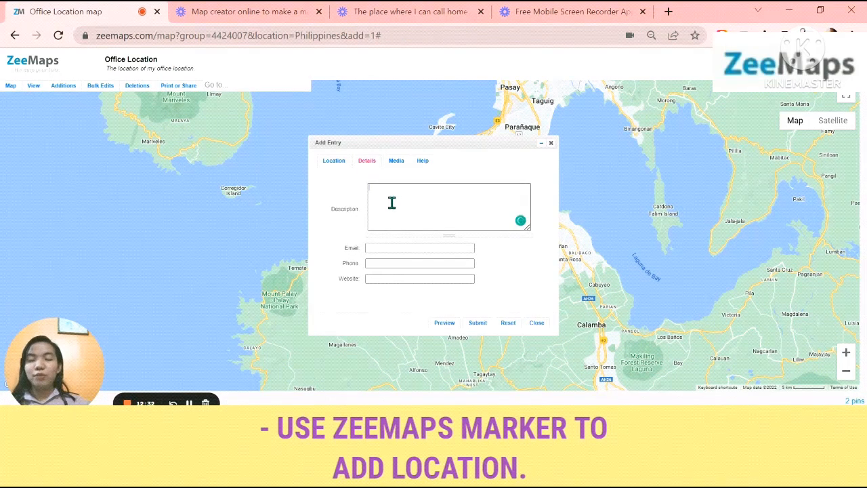
key("Caps_Lock")
type("T")
key("Caps_Lock")
type("his is the location of my home.")
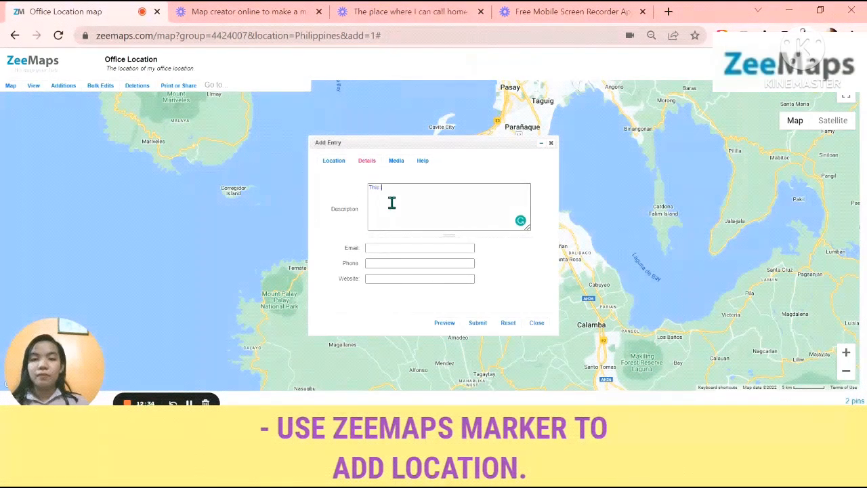
Fill in the contact e-mail address and phone number in the MY HOME entry's details
left_click(401, 248)
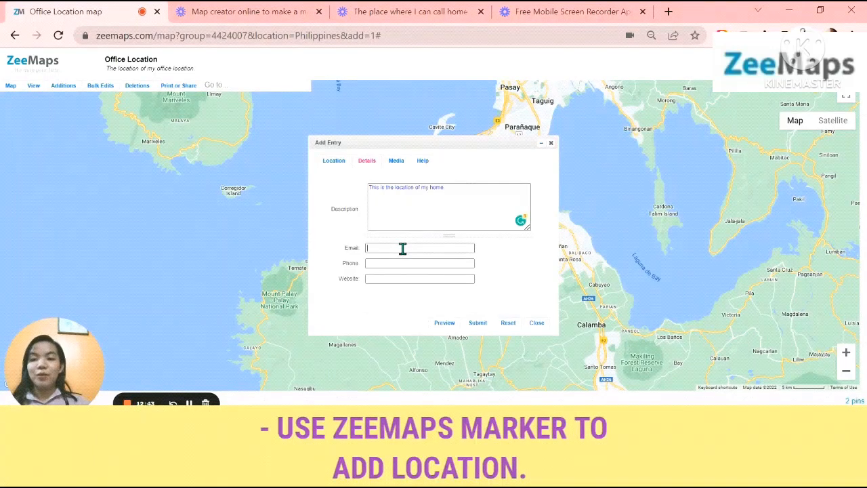
key("Caps_Lock")
key("Caps_Lock")
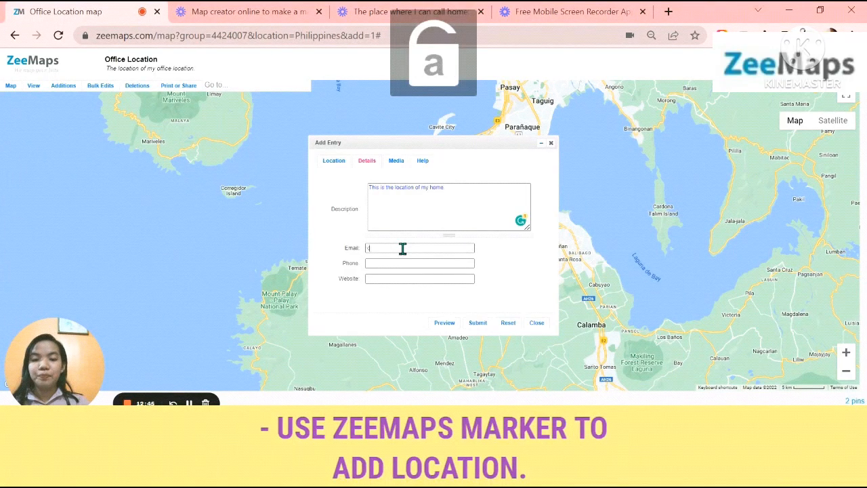
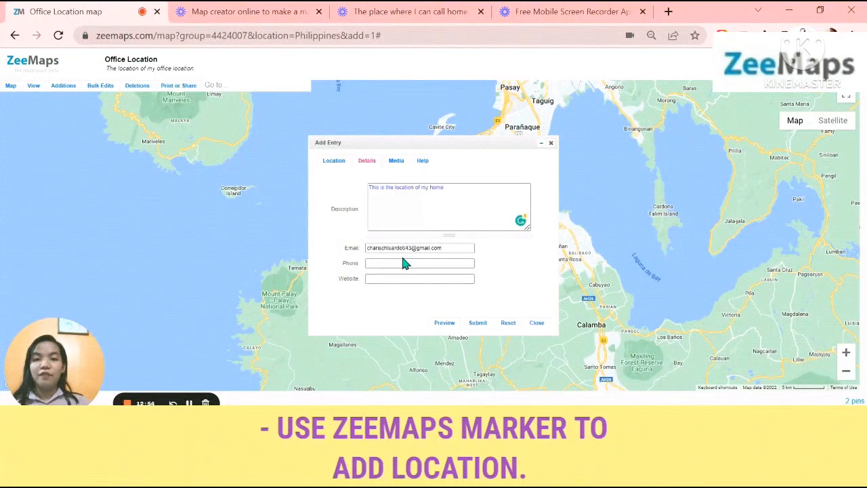
left_click(402, 264)
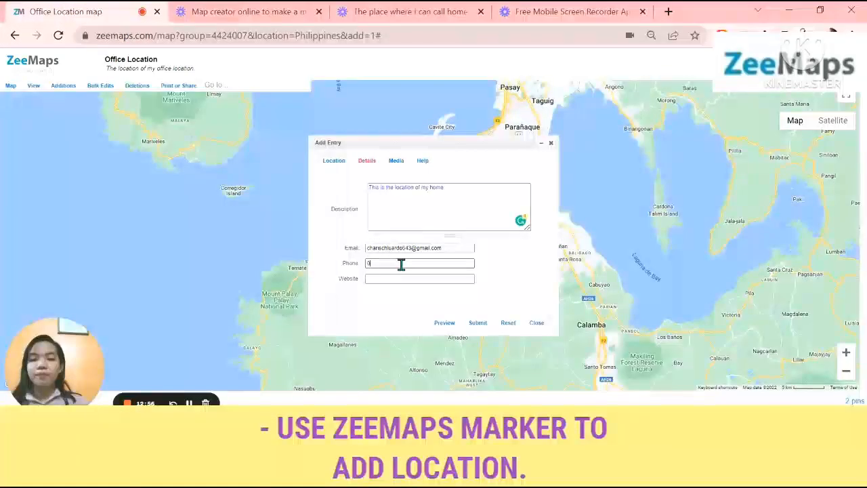
Attach the draw-character-happy-family_45130-112 image from the Downloads folder as the MY HOME entry's photo
left_click(399, 162)
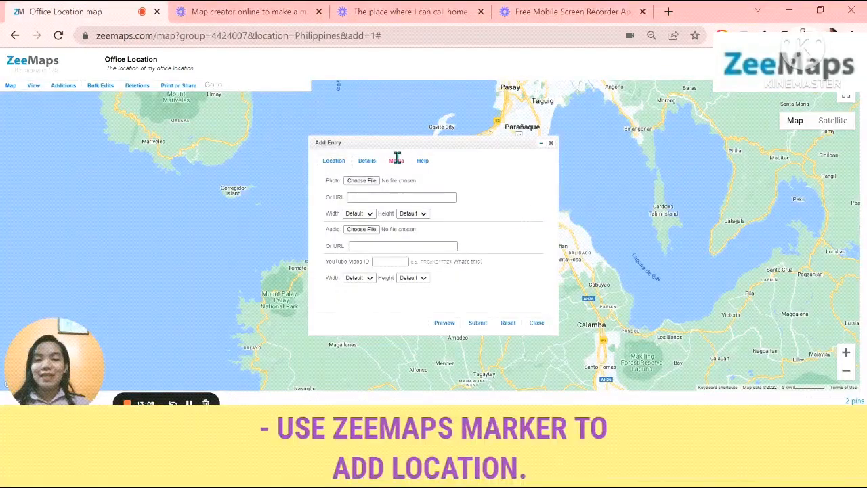
left_click(361, 182)
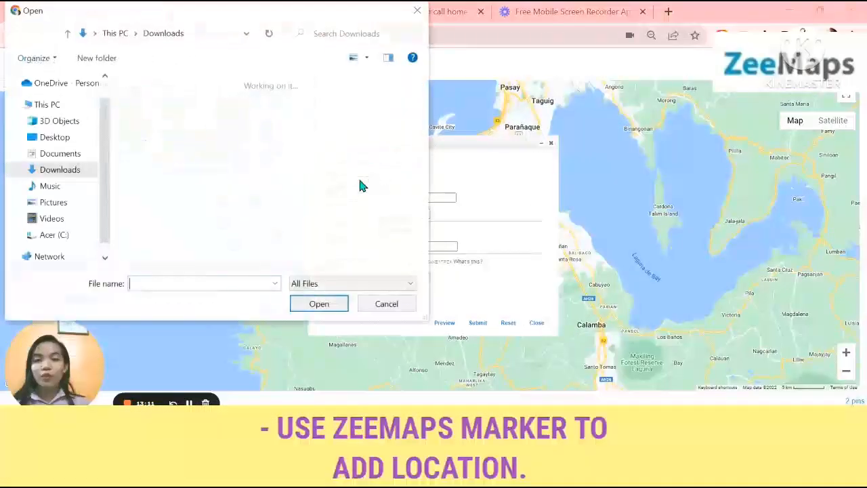
left_click(55, 155)
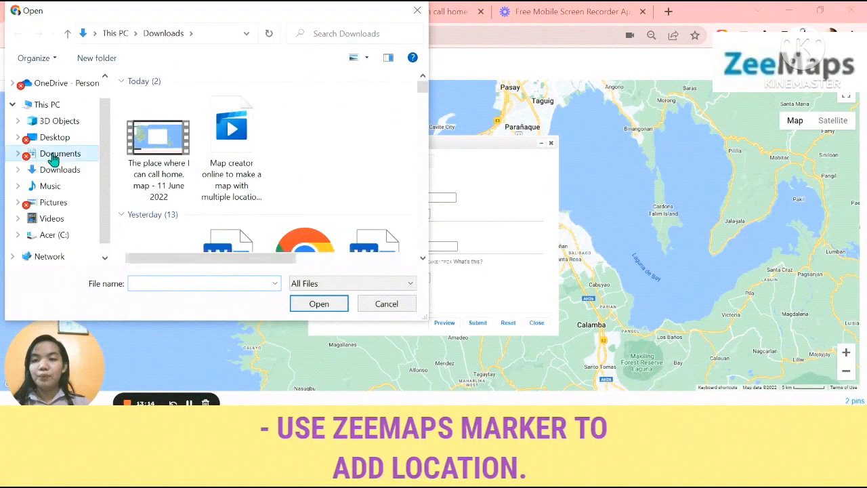
left_click(54, 169)
scroll(267, 170, "down", 5)
scroll(266, 173, "down", 10)
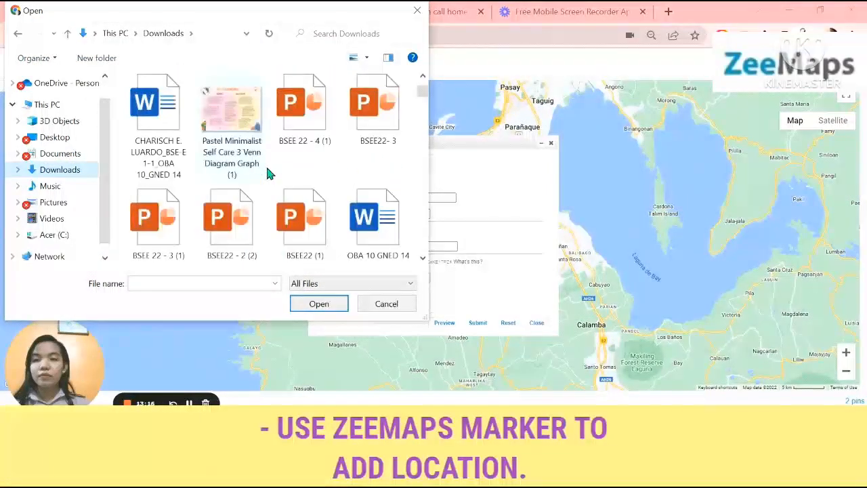
scroll(267, 174, "up", 5)
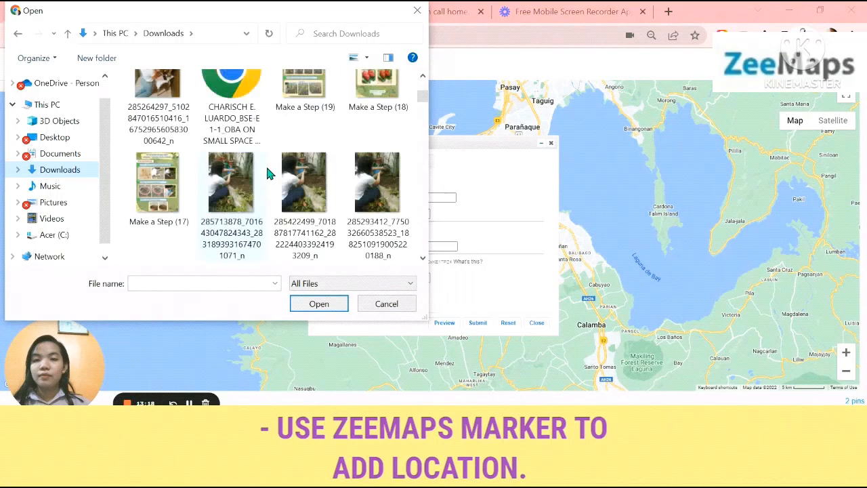
left_click(372, 128)
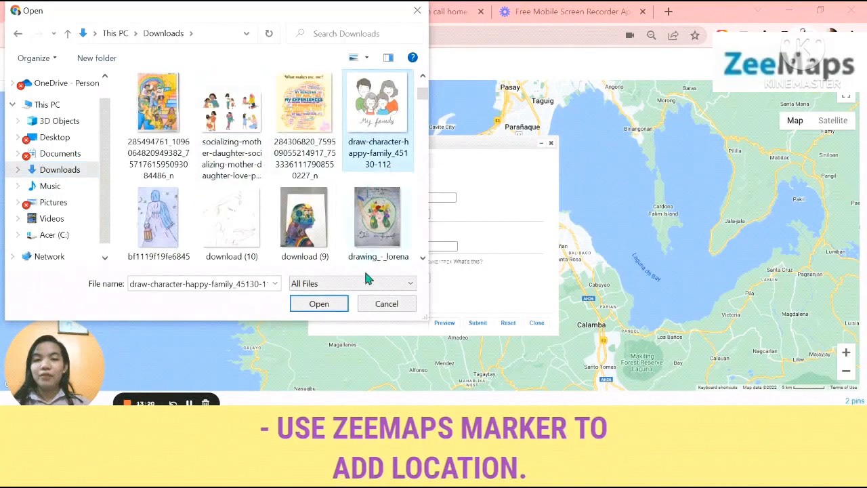
left_click(332, 305)
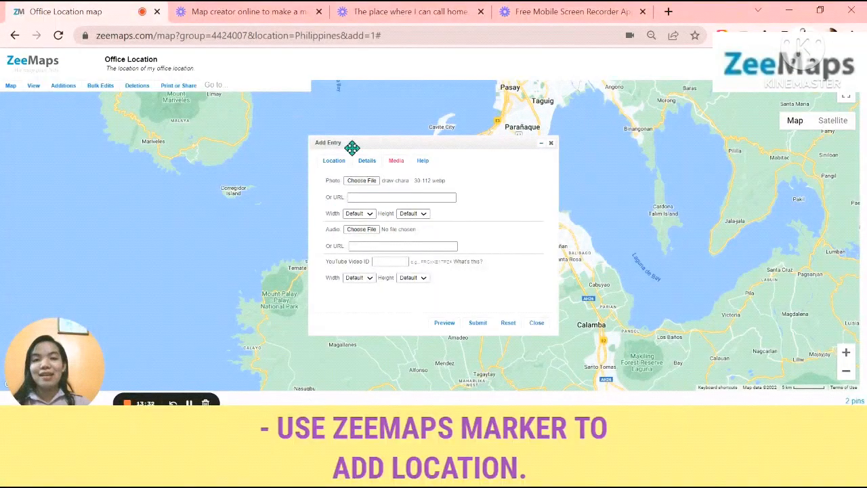
Submit the MY HOME entry and view the details of both markers near General Trias
left_click(476, 324)
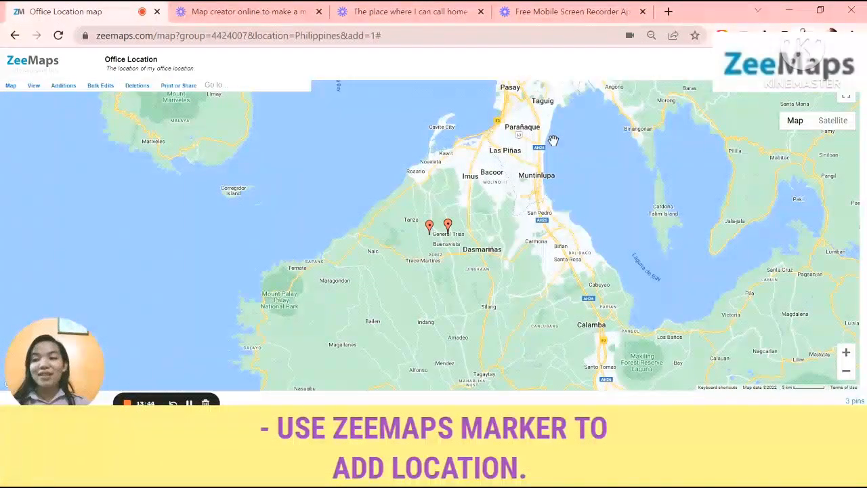
left_click(448, 227)
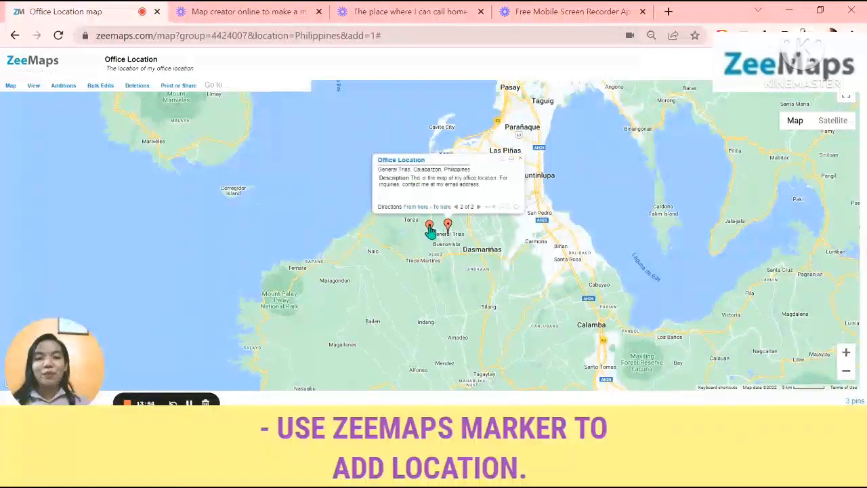
left_click(429, 228)
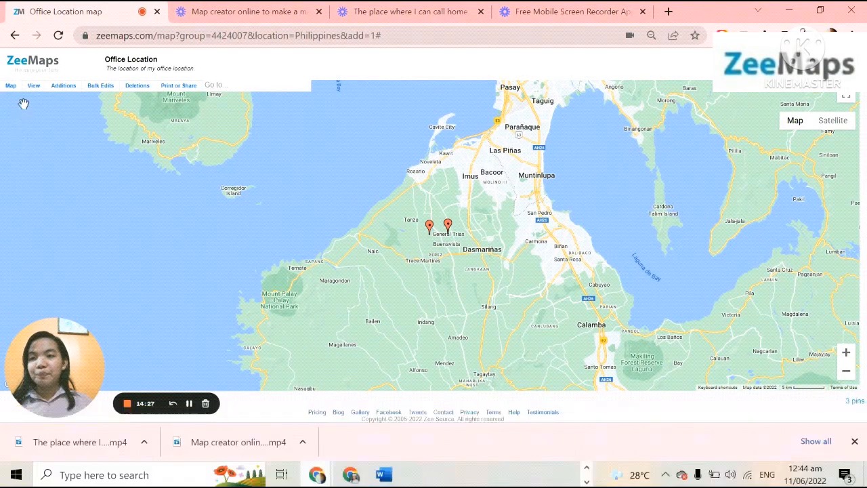
Review the marker colour options in the map's legend settings, with red included, and close them without submitting
left_click(11, 85)
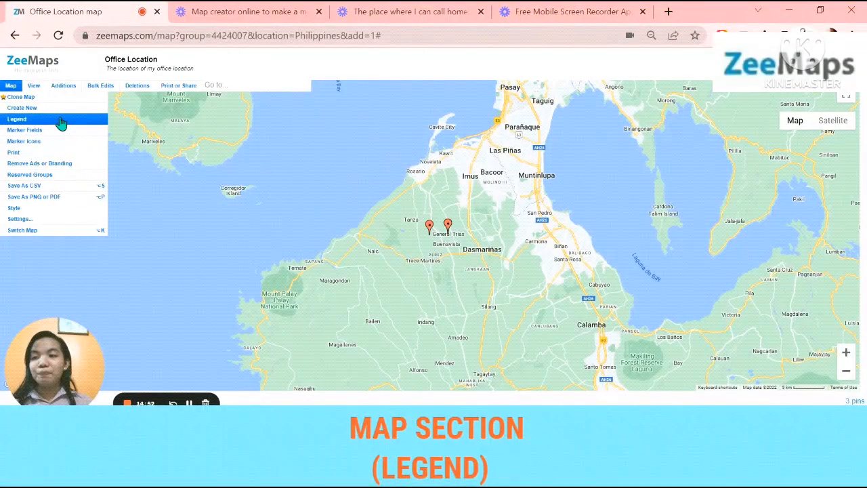
left_click(59, 120)
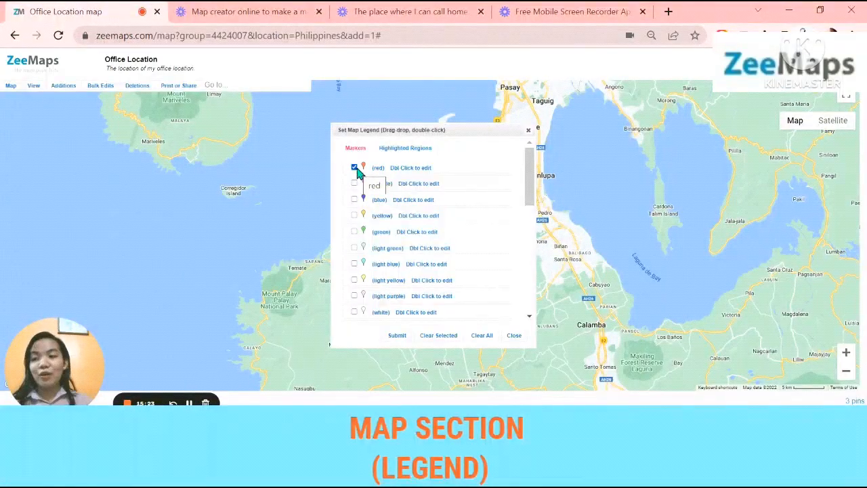
left_click(514, 334)
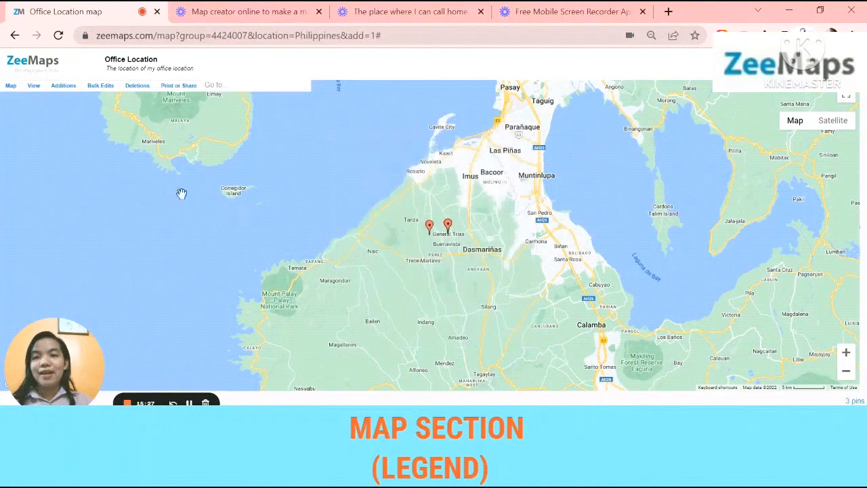
Deselect the Website and Phone fields in the map's marker field definitions, and close them without submitting
left_click(10, 88)
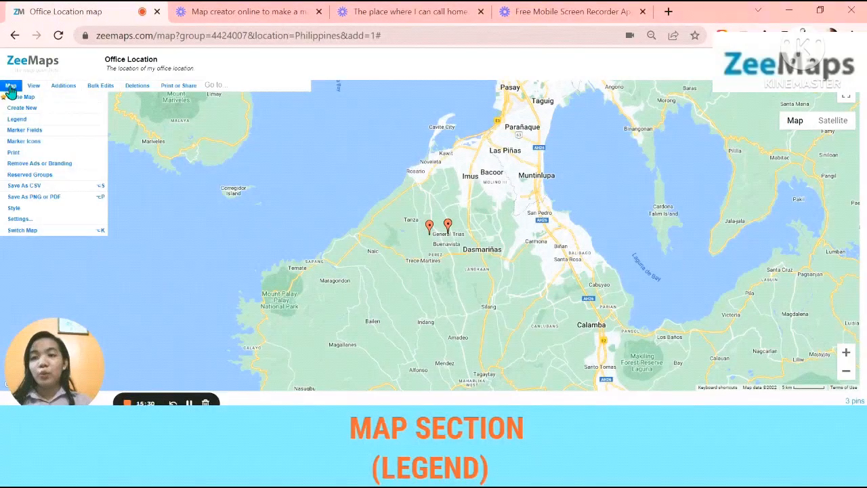
left_click(24, 130)
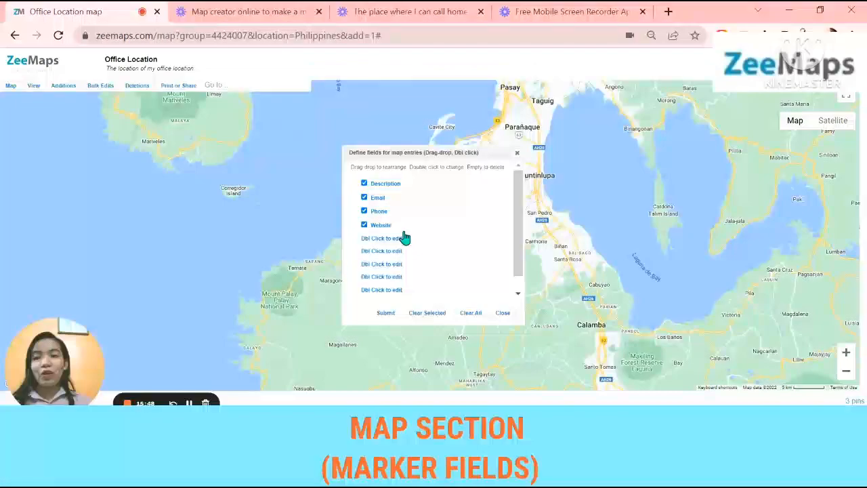
left_click(364, 225)
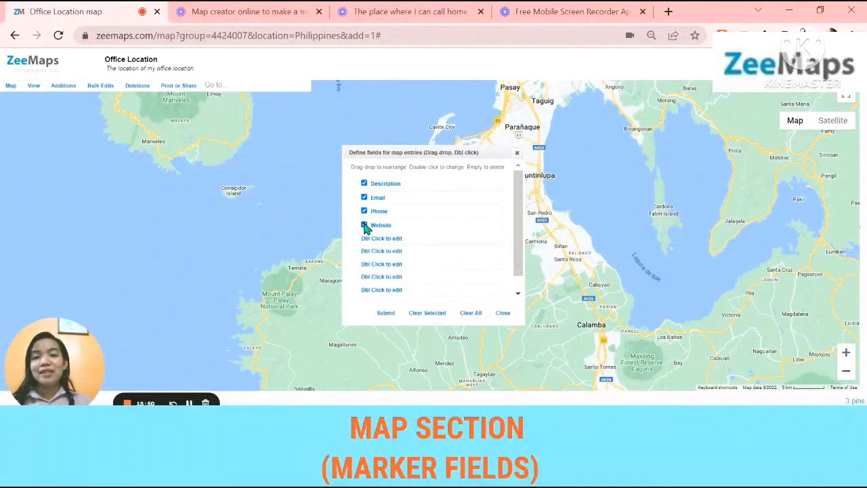
left_click(365, 211)
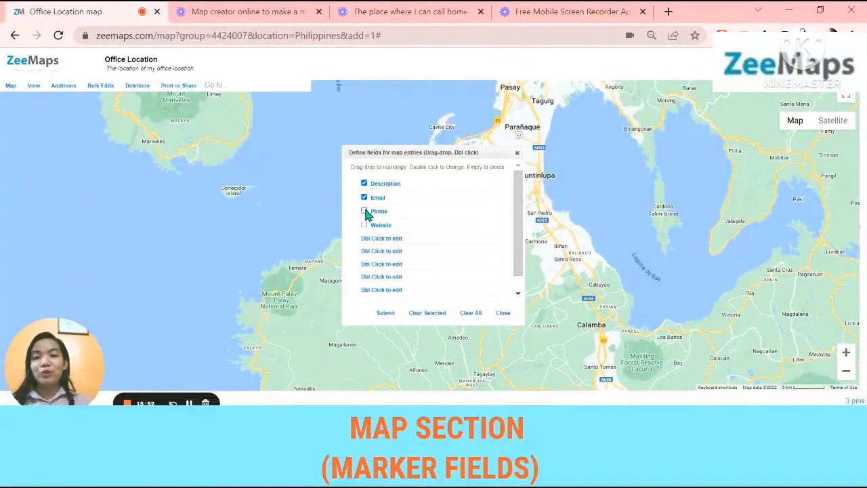
left_click(503, 312)
Examine the marker icon customization settings for icon sizes and replacement image uploads by colour
left_click(12, 86)
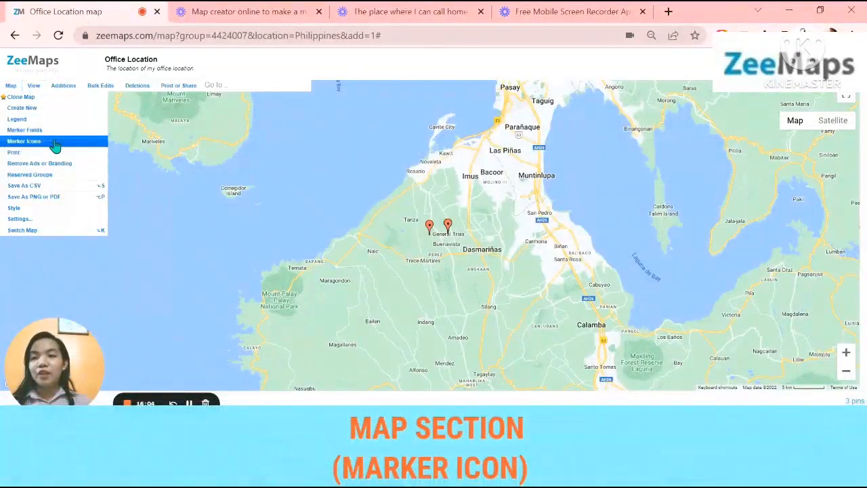
left_click(54, 143)
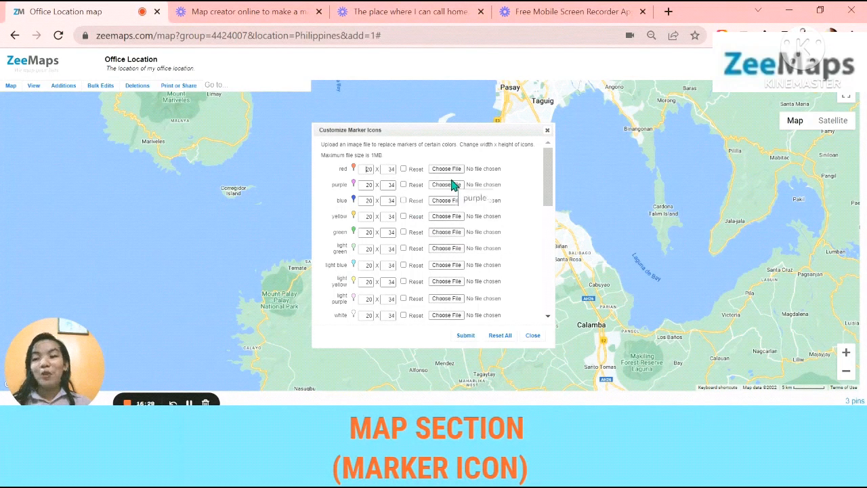
Open the printable version of the map with its list of markers and bring up its print options
left_click(12, 87)
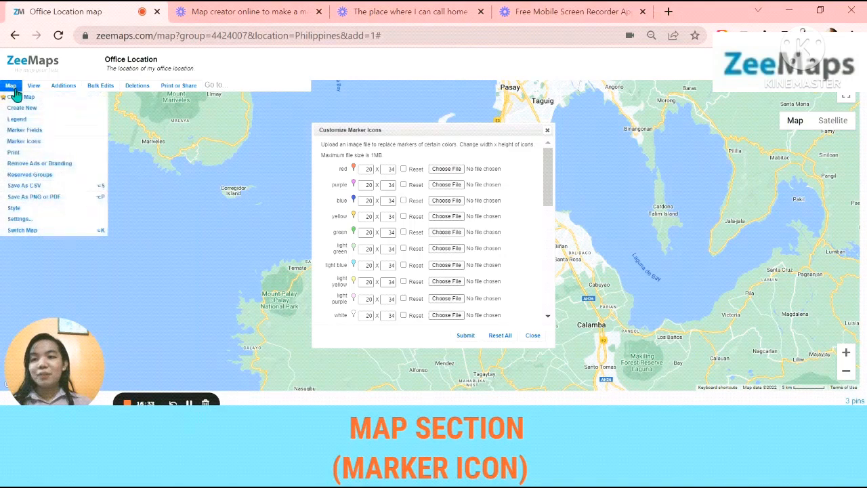
left_click(36, 156)
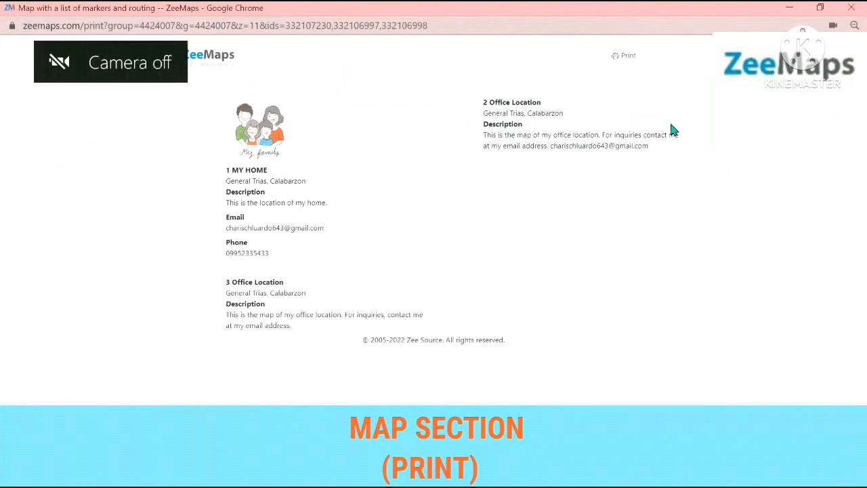
left_click(626, 58)
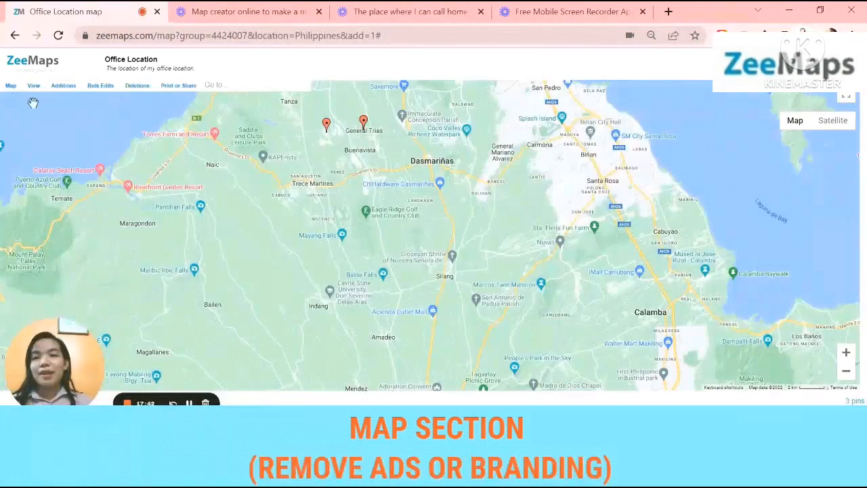
Select the red marker group for restriction to map admins in the reserved groups settings
left_click(11, 85)
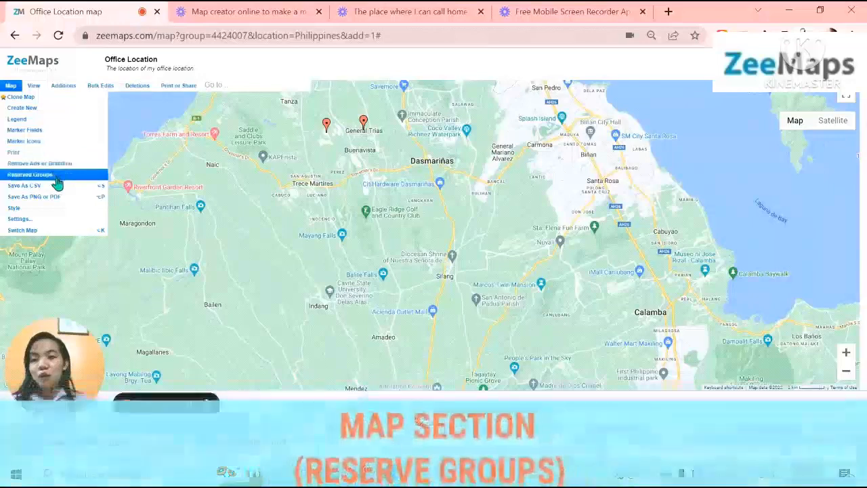
left_click(57, 178)
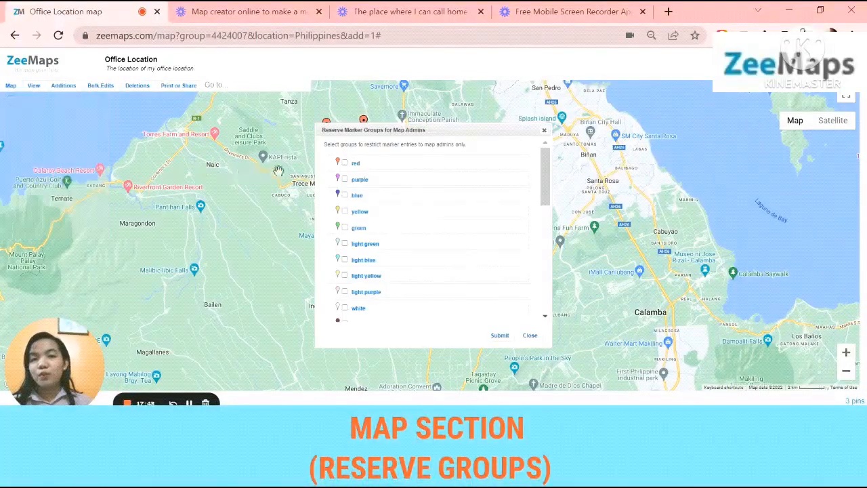
left_click(344, 162)
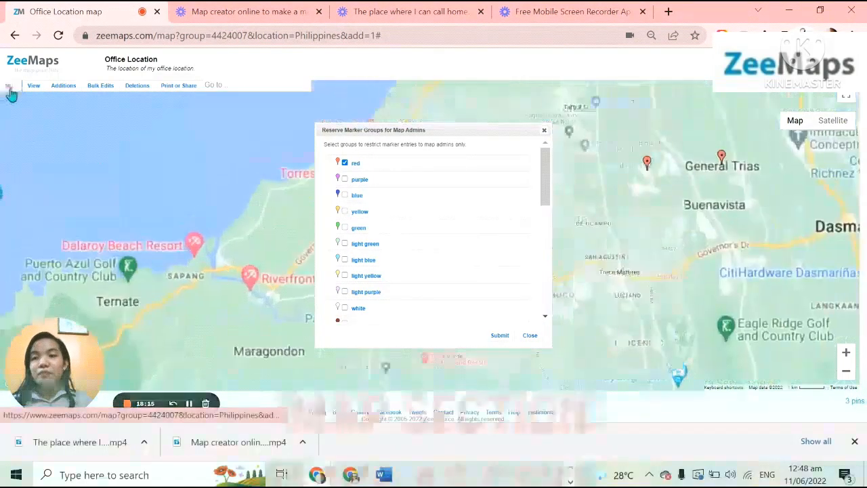
Save the map's marker data as a CSV file and look over the downloaded file
left_click(11, 85)
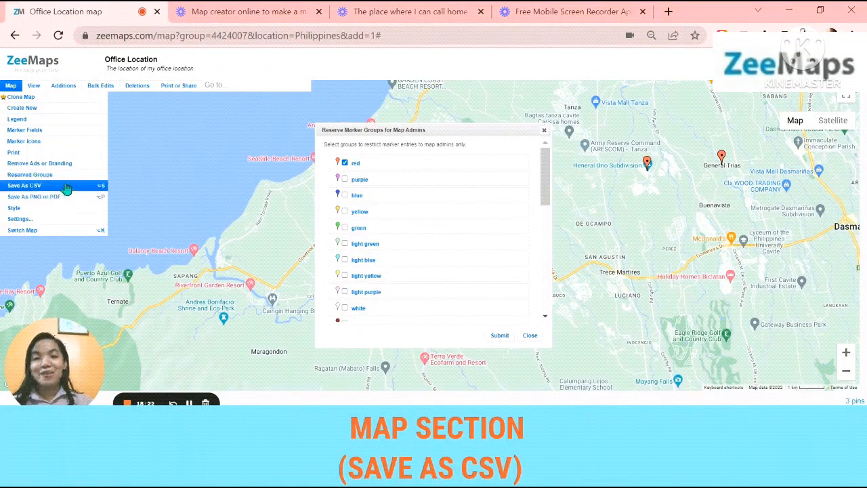
left_click(67, 186)
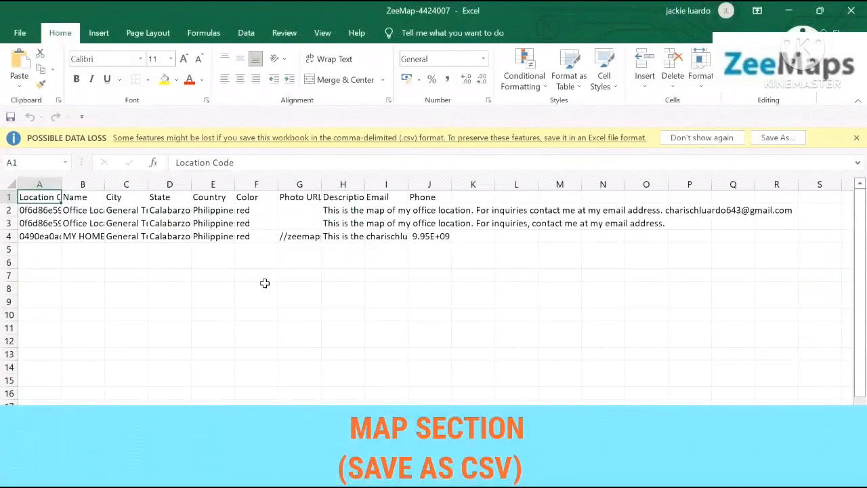
scroll(264, 283, "down", 5)
scroll(263, 284, "up", 5)
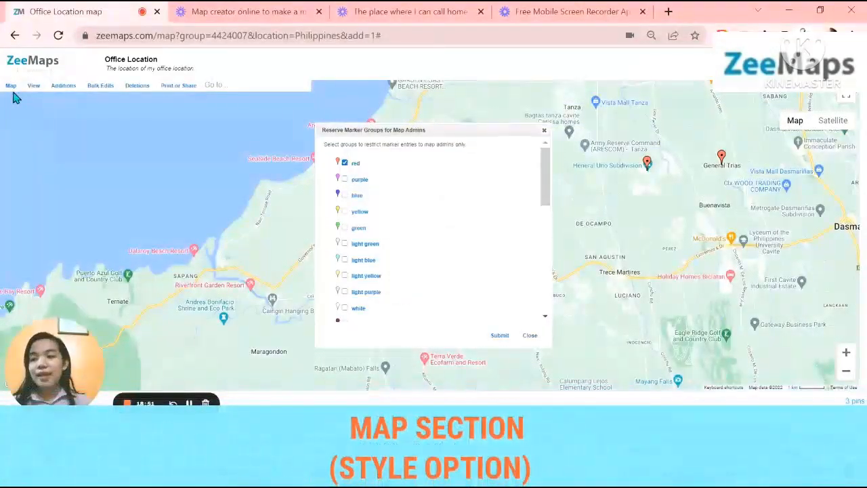
Dismiss the reserved groups settings, preview the Silver, Retro, Dark, Night and Aubergine map styles, and return the map to Standard
mouse_move(11, 91)
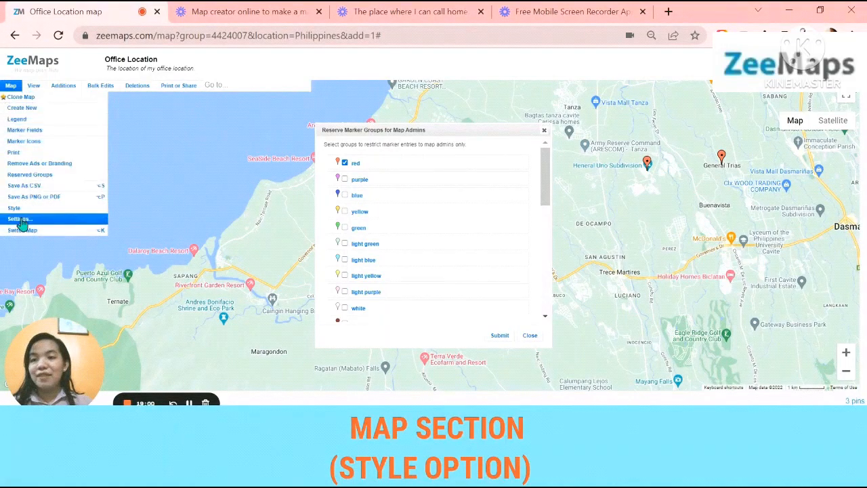
left_click(21, 211)
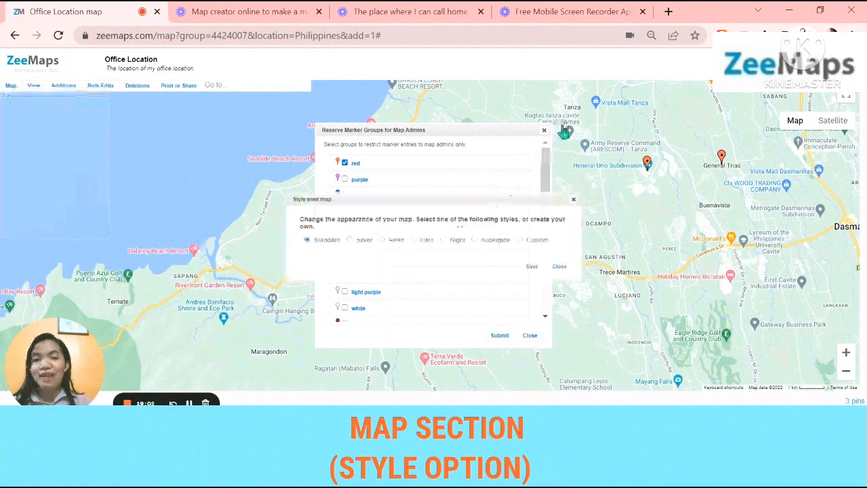
left_click(544, 130)
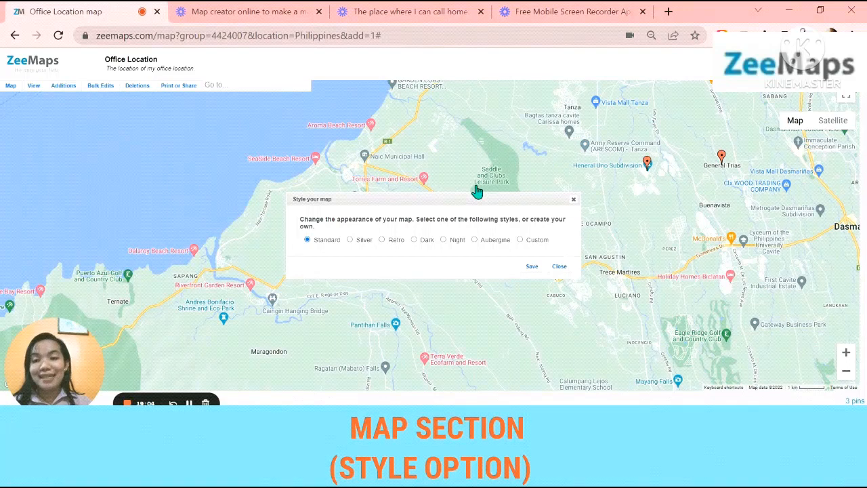
left_click(351, 240)
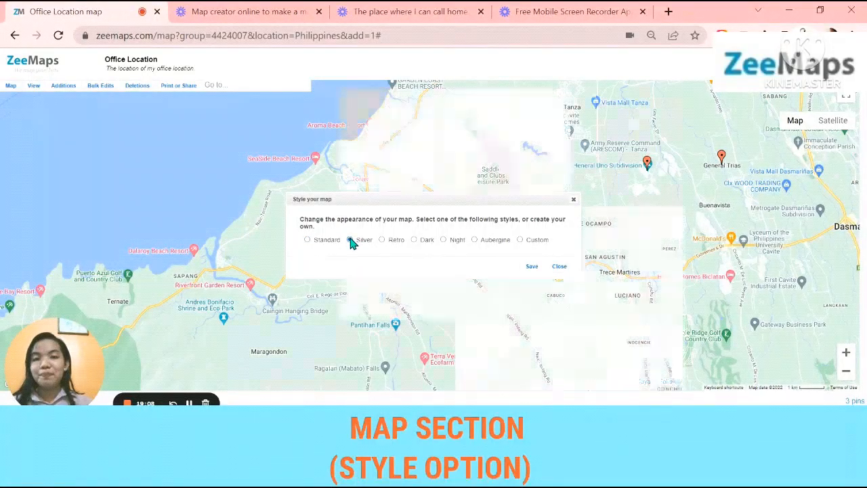
left_click(382, 240)
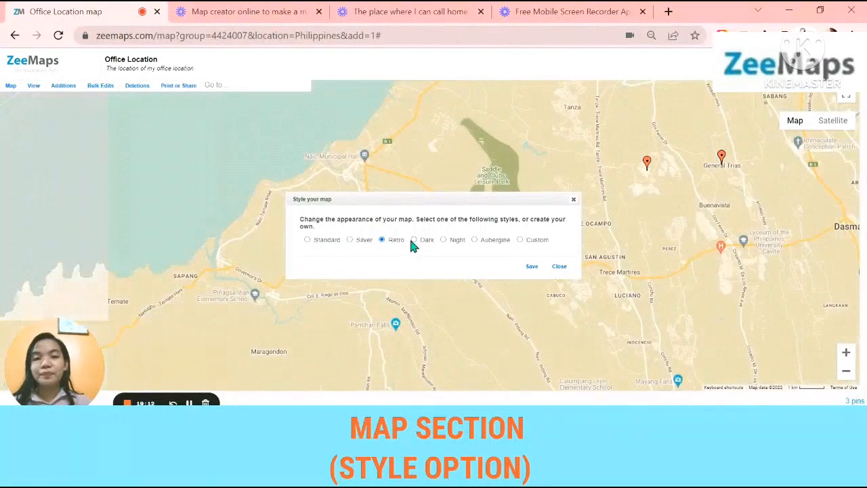
left_click(414, 240)
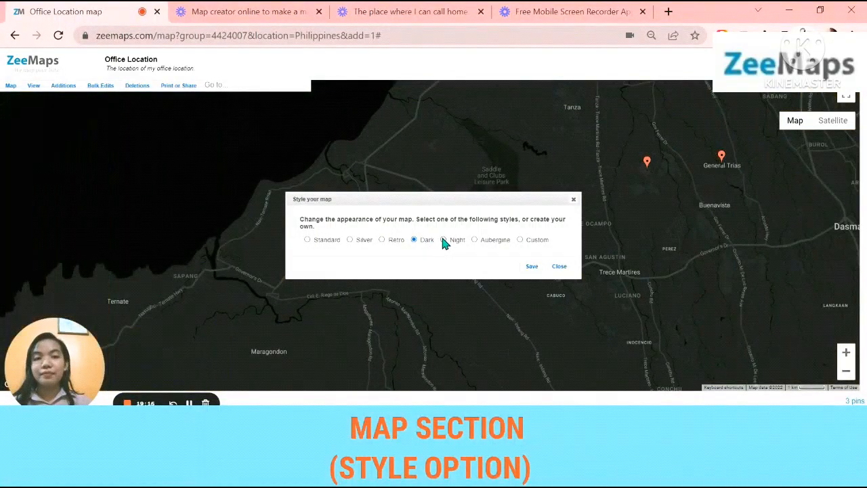
left_click(443, 240)
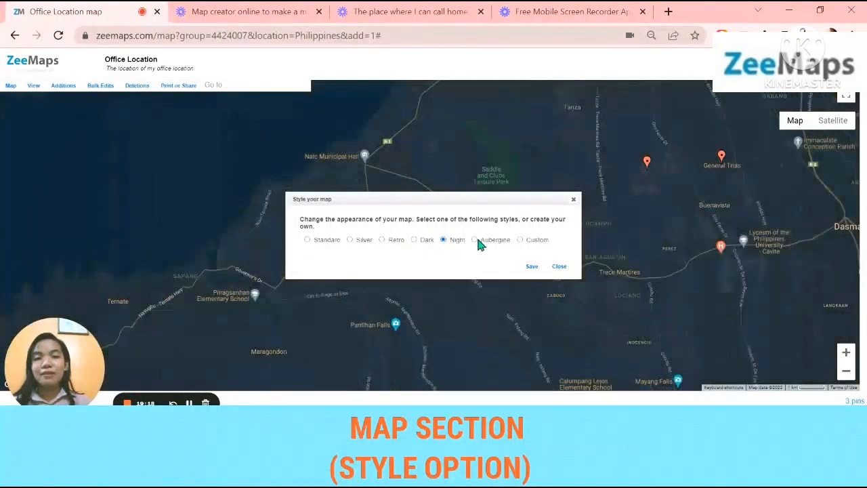
left_click(474, 241)
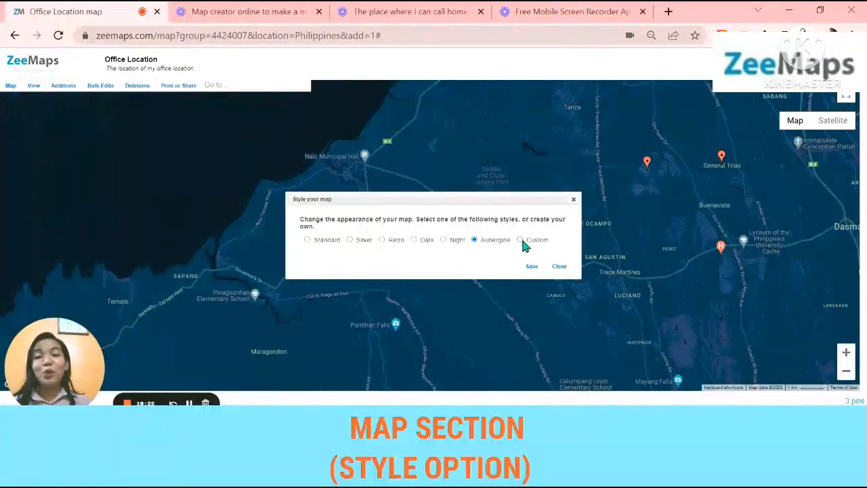
left_click(311, 239)
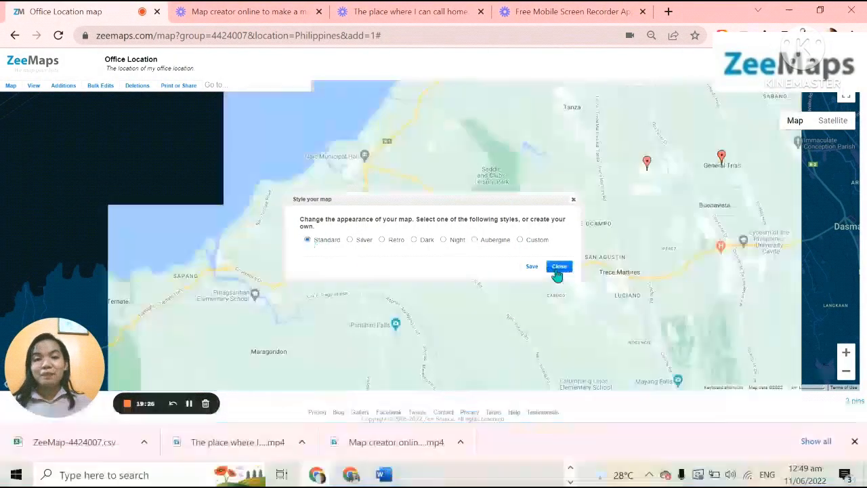
Open the option for switching to another map
left_click(12, 87)
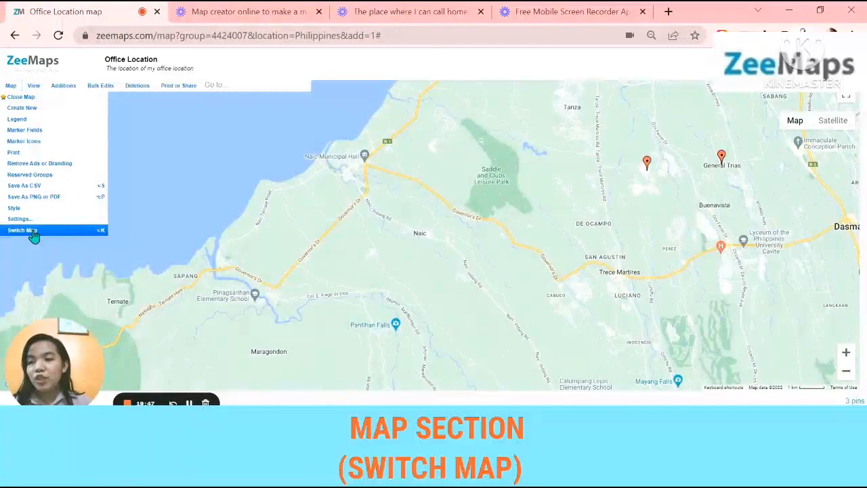
left_click(33, 232)
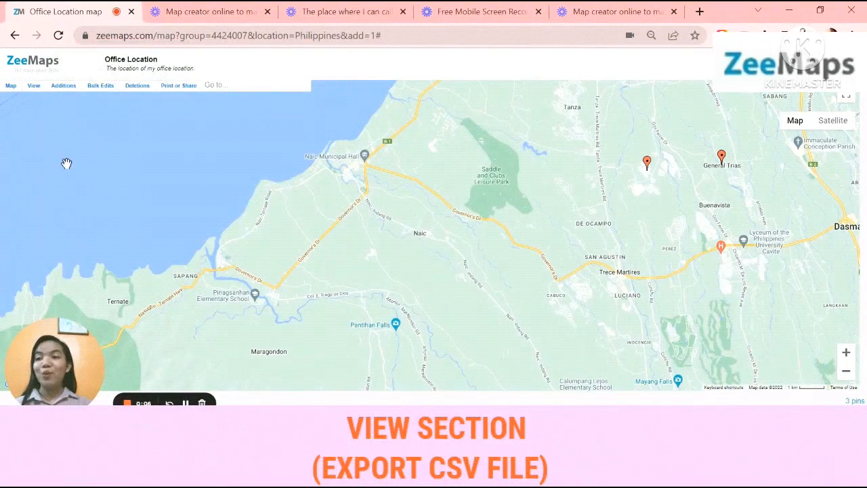
Measure the distance between the two red markers near General Trias with the Distance Ruler
left_click(35, 86)
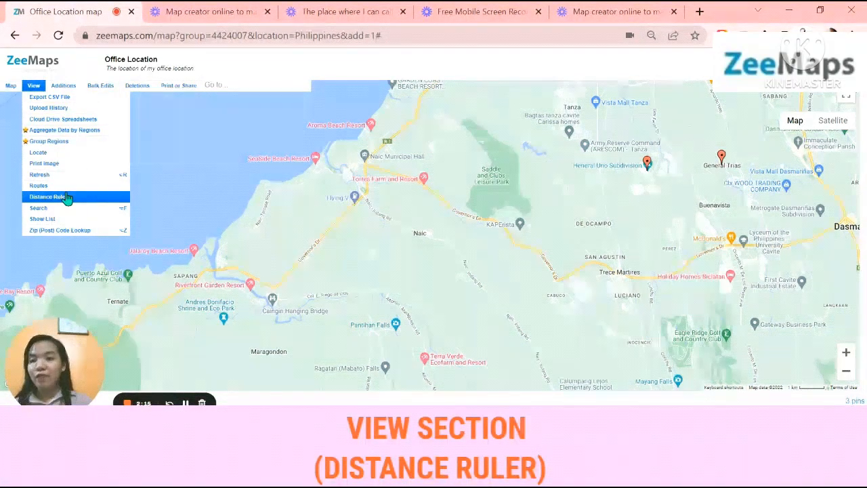
left_click(65, 197)
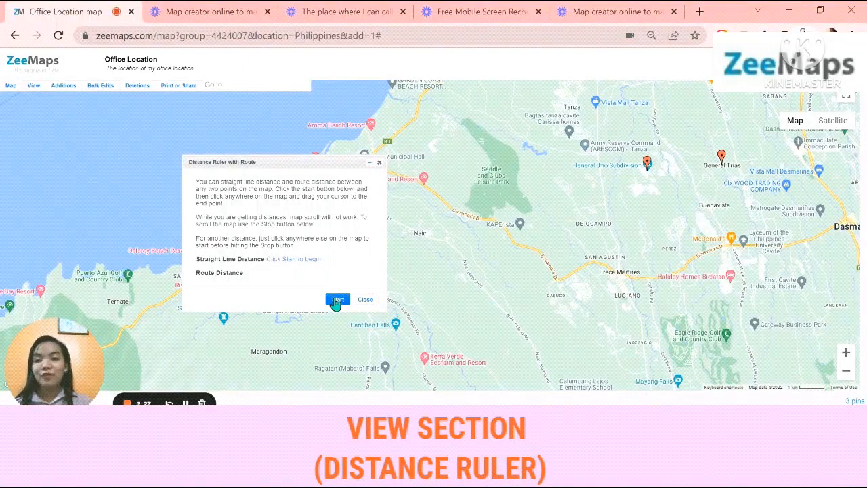
left_click(336, 300)
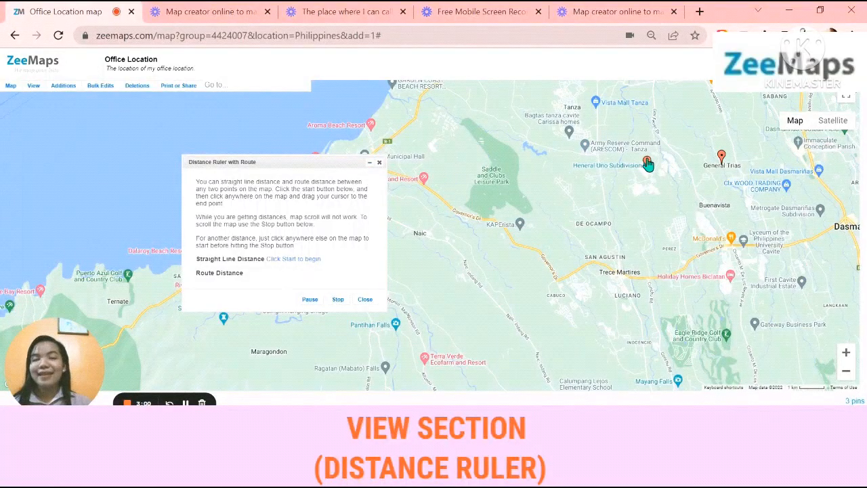
left_click_drag(647, 164, 721, 159)
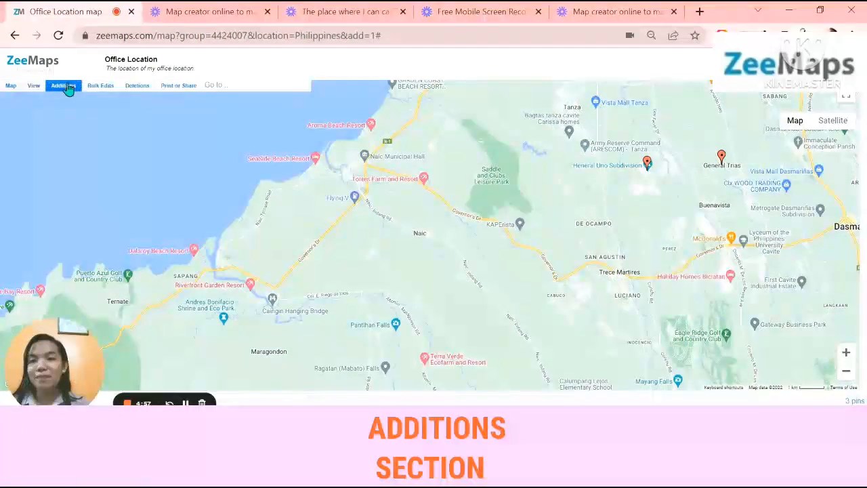
Place a text annotation at the General Trias marker reading "The location of CAVITE STATE UNIVERSITY-GENERAL TRIAS CITY CAMPUS"
mouse_move(67, 89)
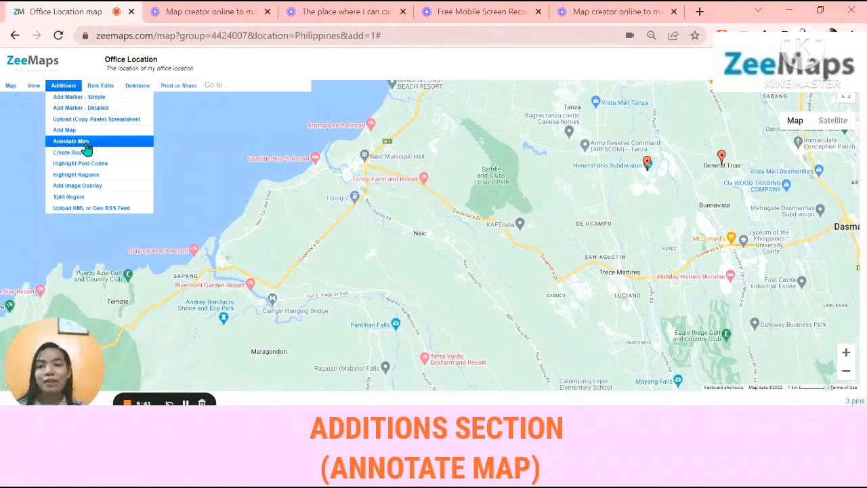
left_click(86, 144)
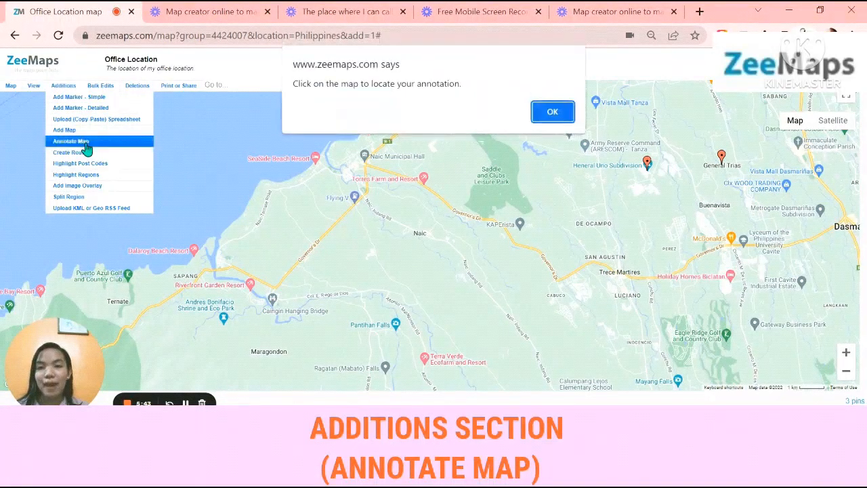
left_click(552, 111)
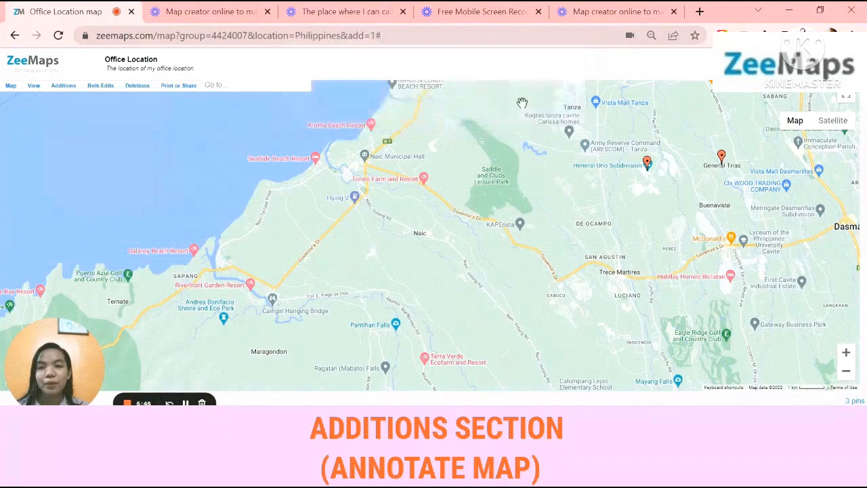
left_click(63, 86)
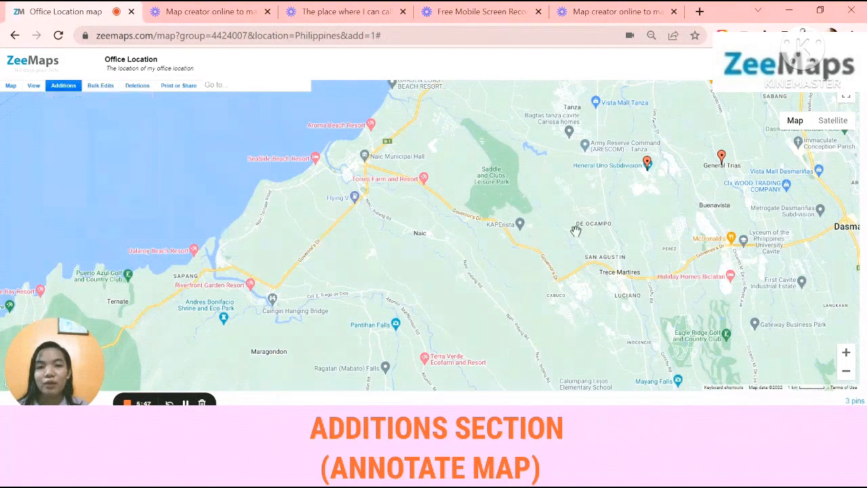
left_click(723, 160)
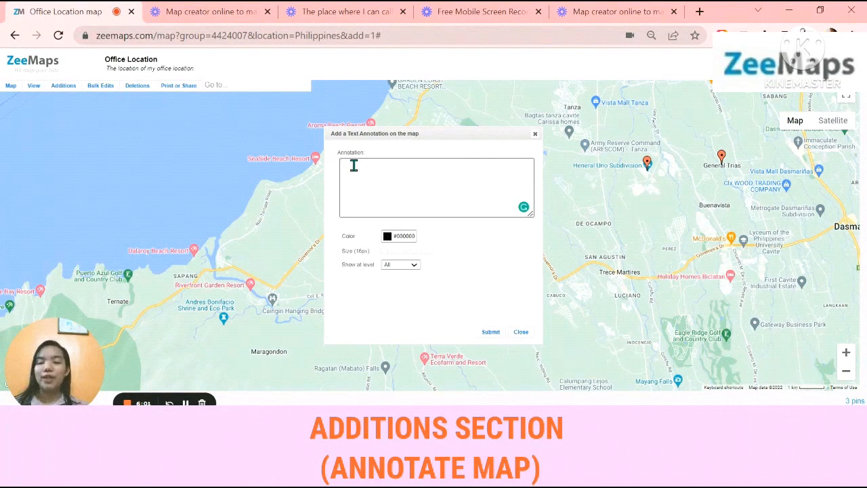
key("Caps_Lock")
type("T")
key("Caps_Lock")
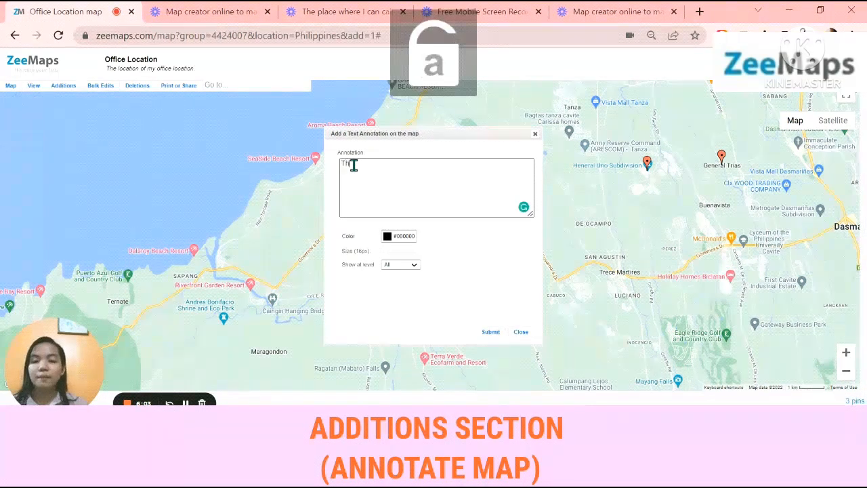
type("h")
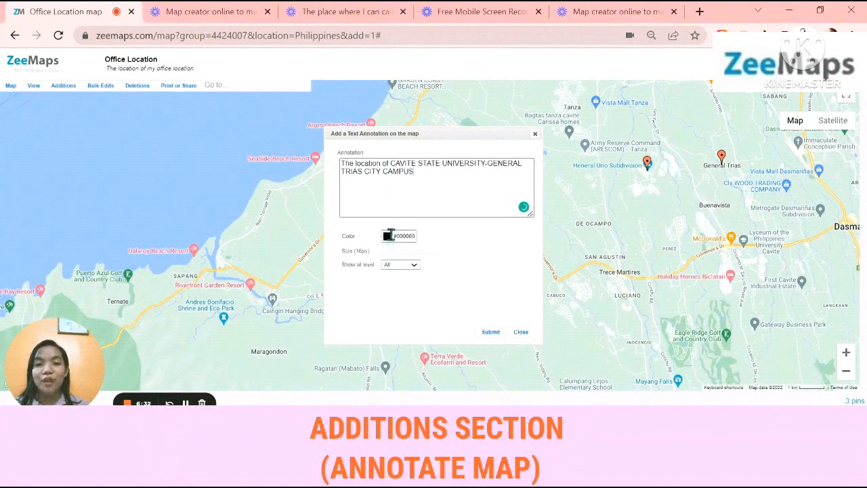
Colour the annotation text red, enlarge it to 28px, submit it, and view the full annotation on the map
left_click(390, 236)
left_click(443, 251)
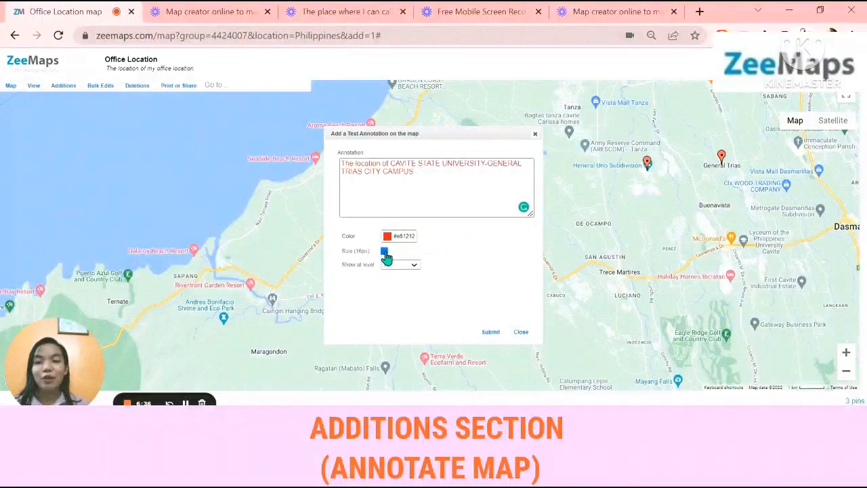
mouse_move(385, 255)
left_mouse_down()
mouse_move(420, 257)
mouse_move(404, 254)
left_mouse_up()
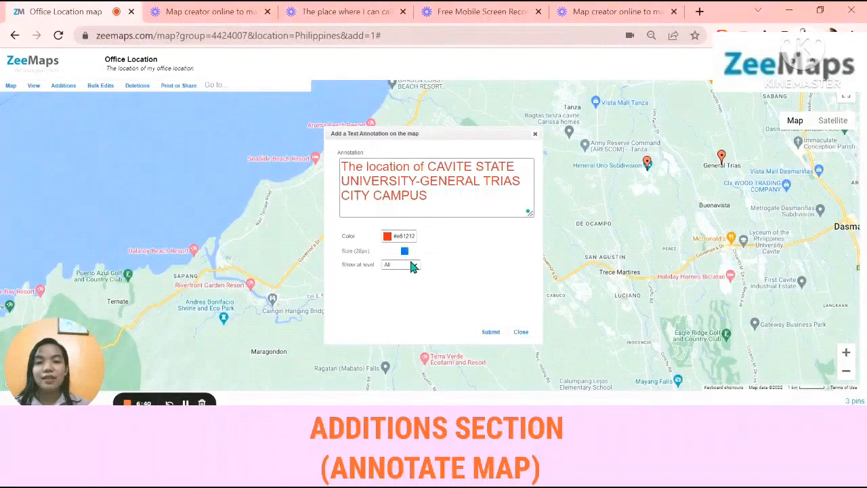
left_click(489, 332)
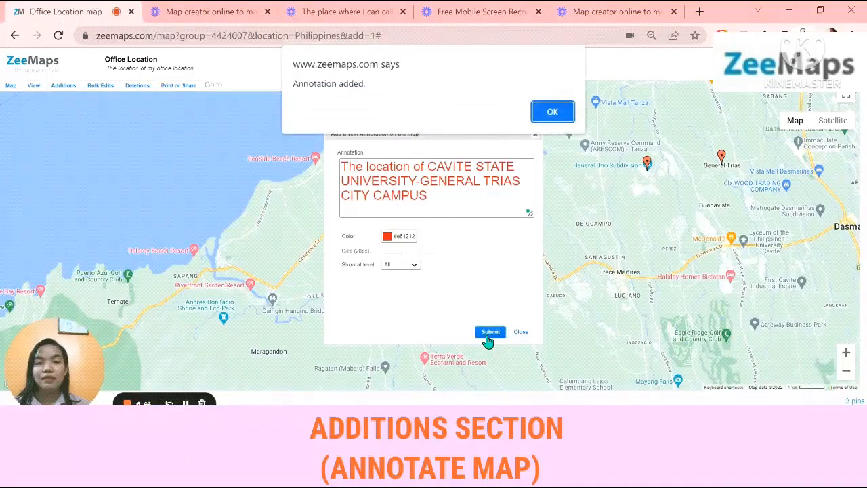
left_click(552, 112)
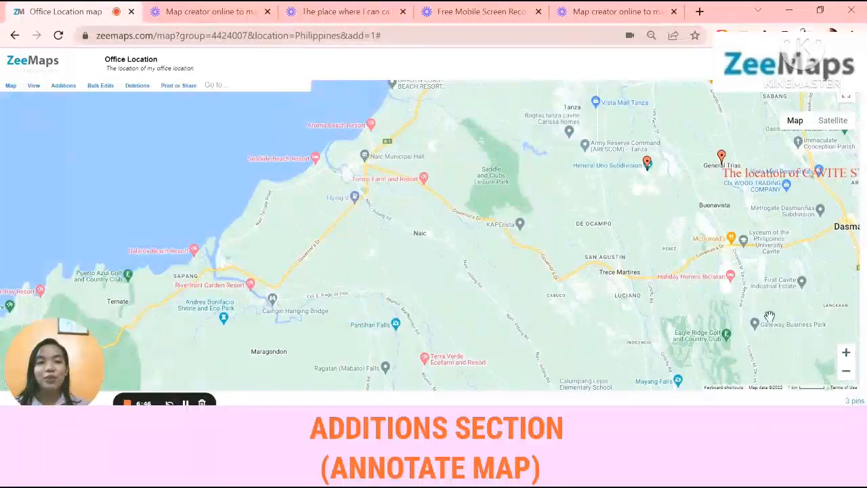
left_click_drag(752, 303, 421, 316)
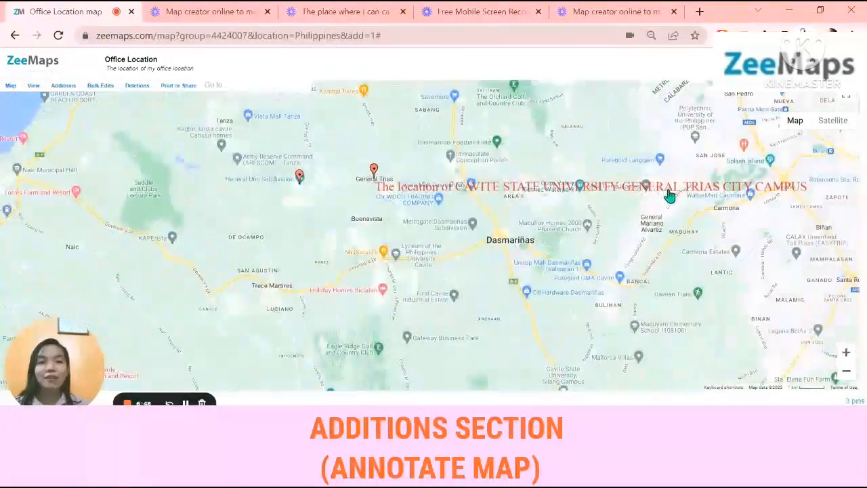
left_click(630, 160)
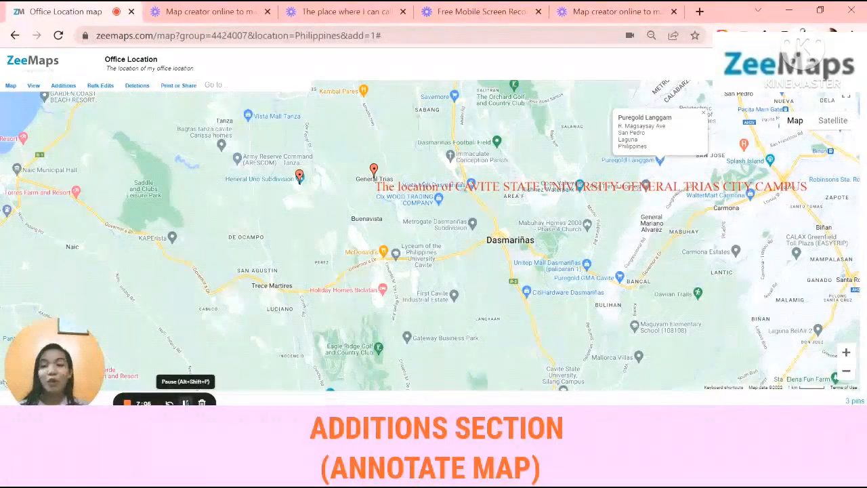
Create a new trip route with the MY HOME marker and the Office Location marker as its points
left_click(68, 86)
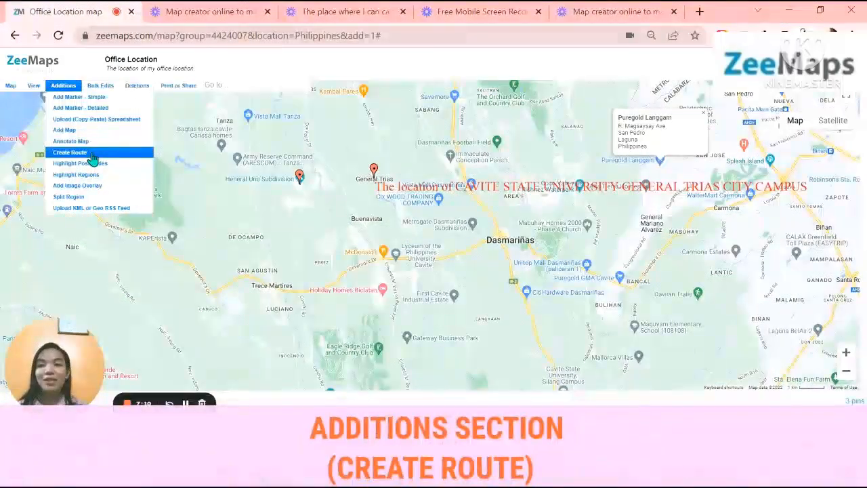
left_click(92, 153)
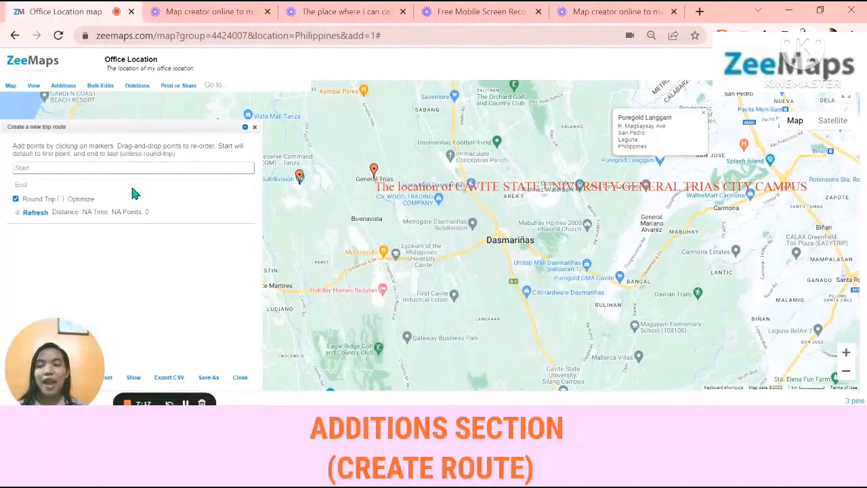
left_click(132, 167)
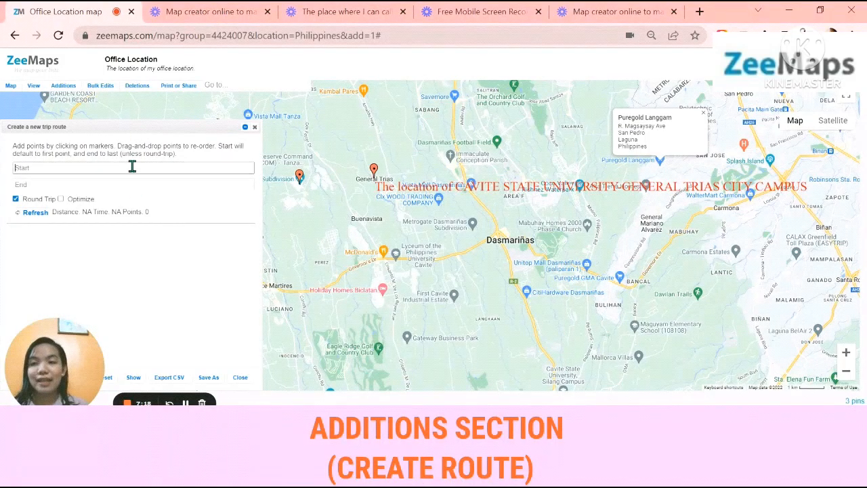
left_click(299, 178)
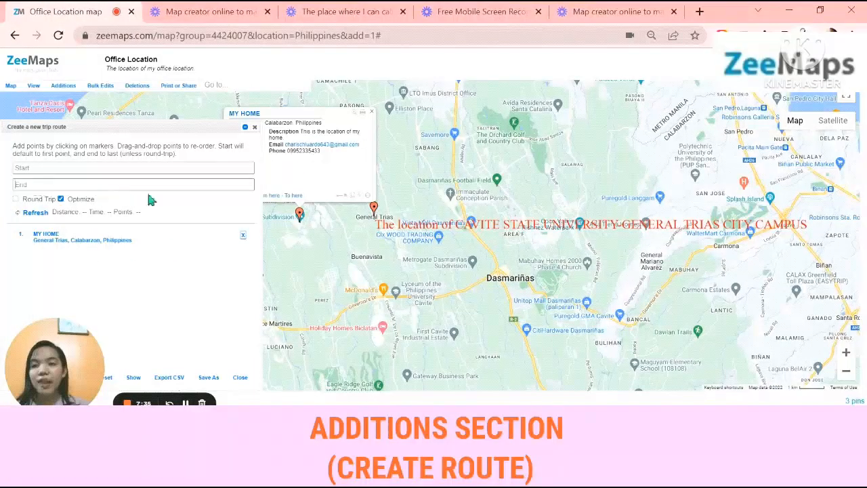
left_click(373, 210)
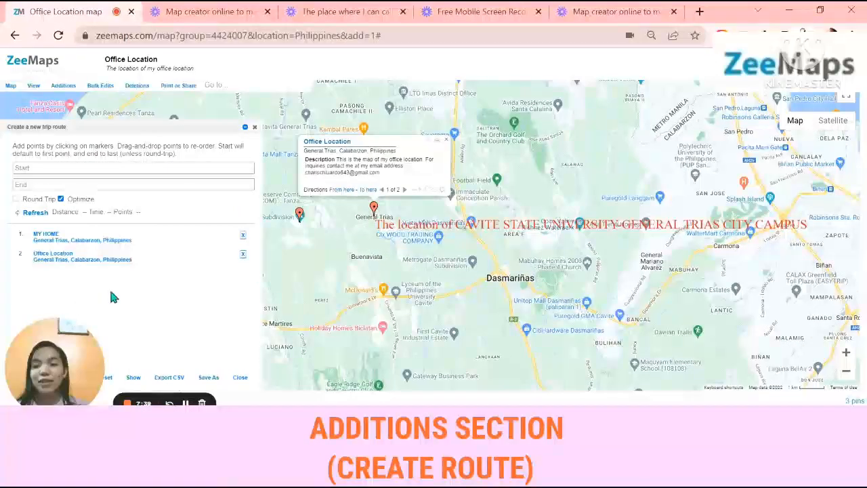
Show the route on the map, and clear the route dialog and the Office Location details out of the view
left_click_drag(111, 260, 179, 254)
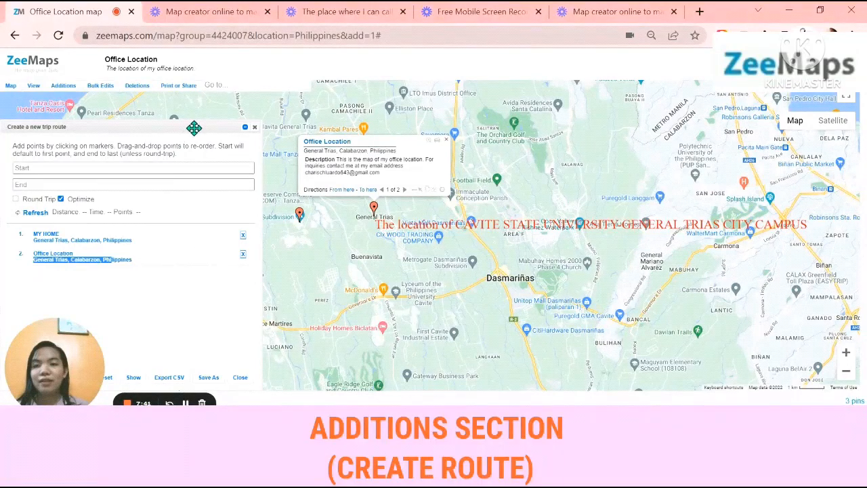
left_click_drag(194, 128, 231, 86)
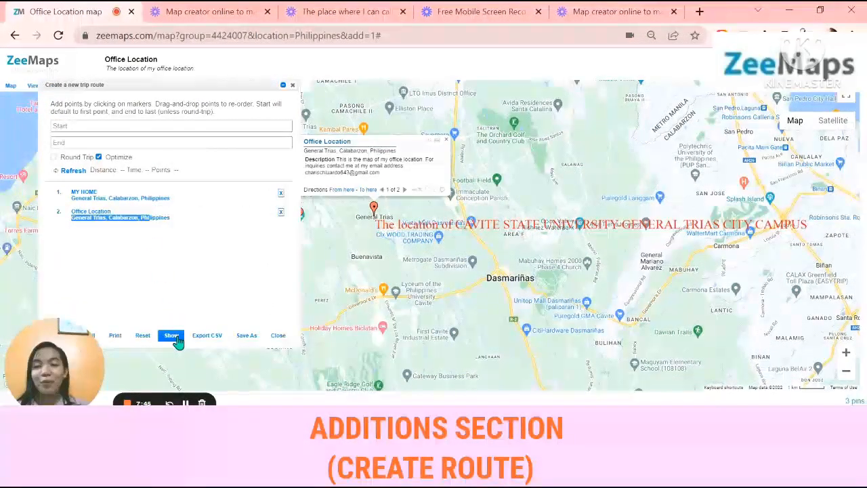
left_click(174, 337)
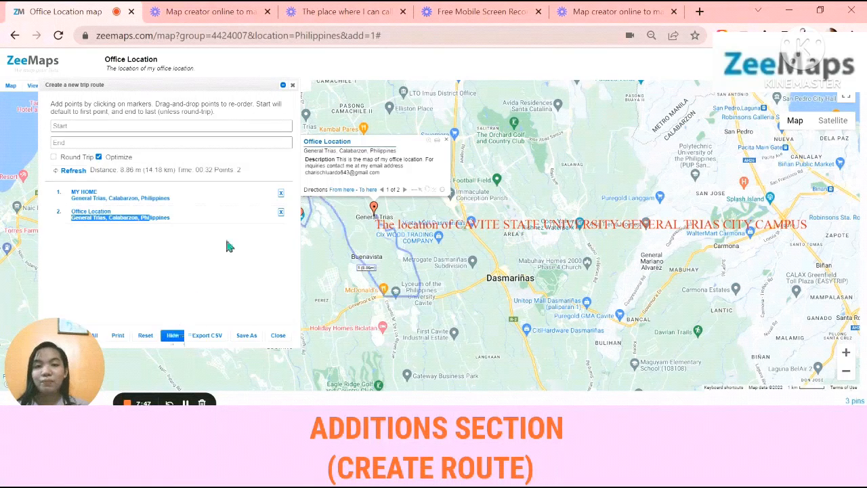
left_click(282, 86)
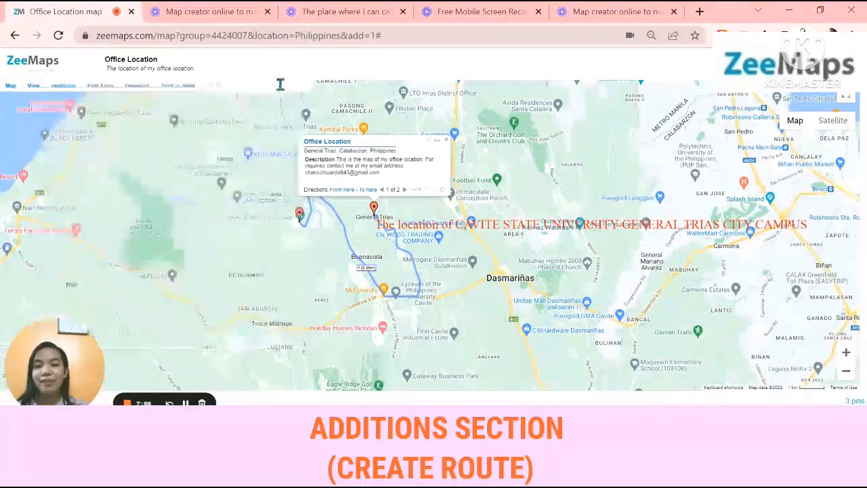
left_click(447, 141)
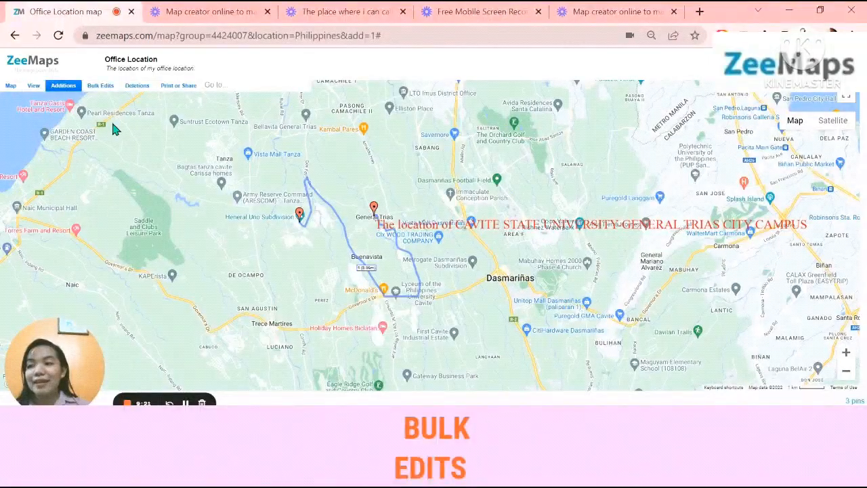
left_click(102, 86)
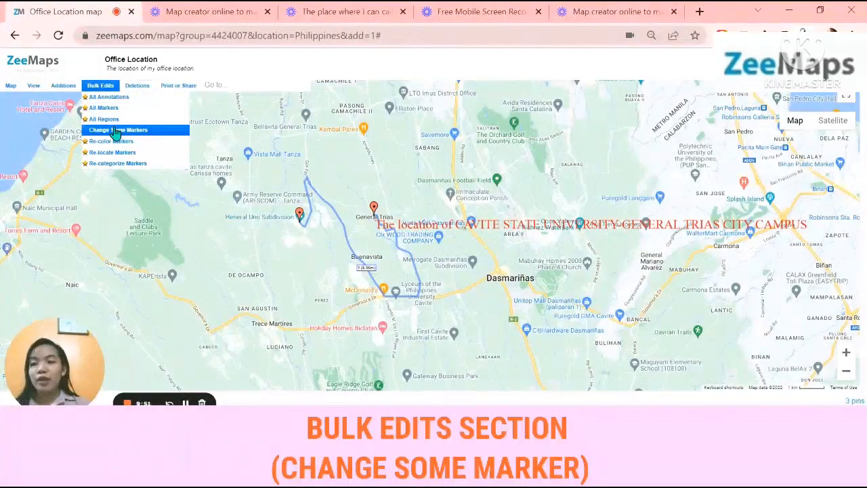
left_click(115, 133)
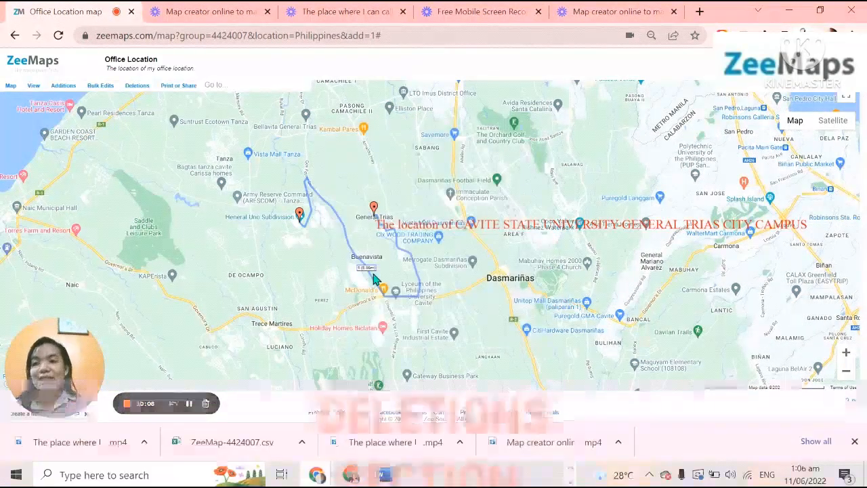
Delete the Cavite State University annotation from the map and close the annotation removal dialog
left_click(136, 89)
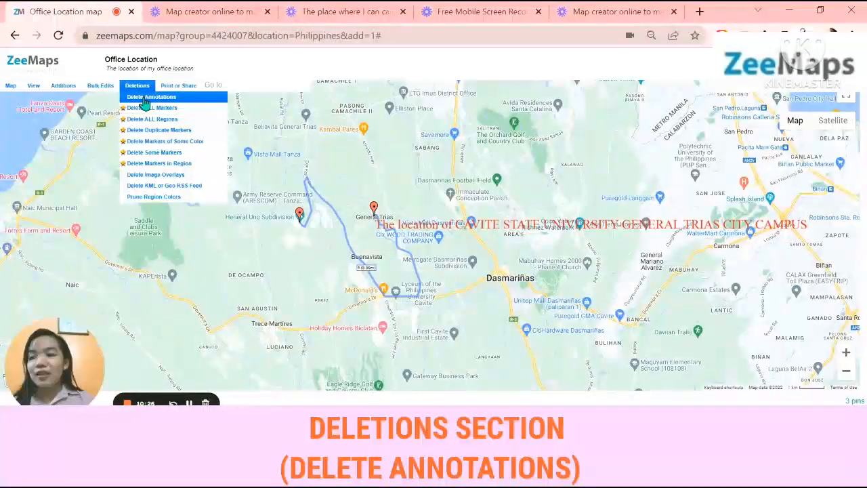
left_click(144, 99)
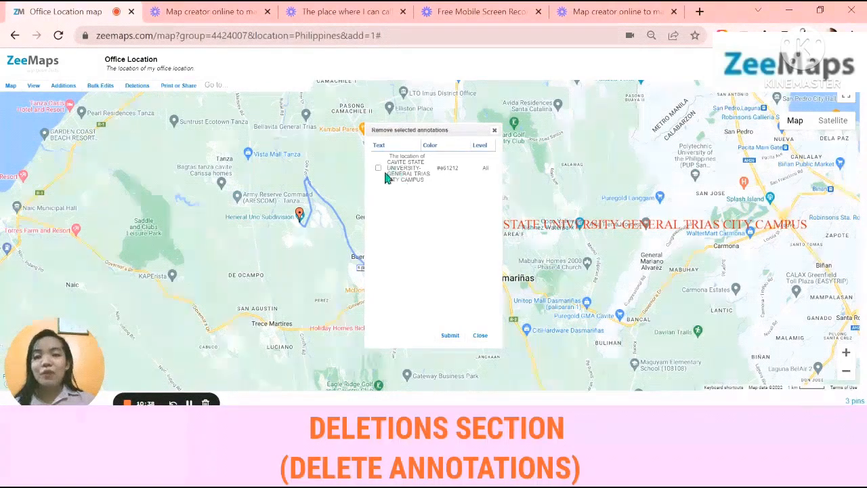
left_click(378, 168)
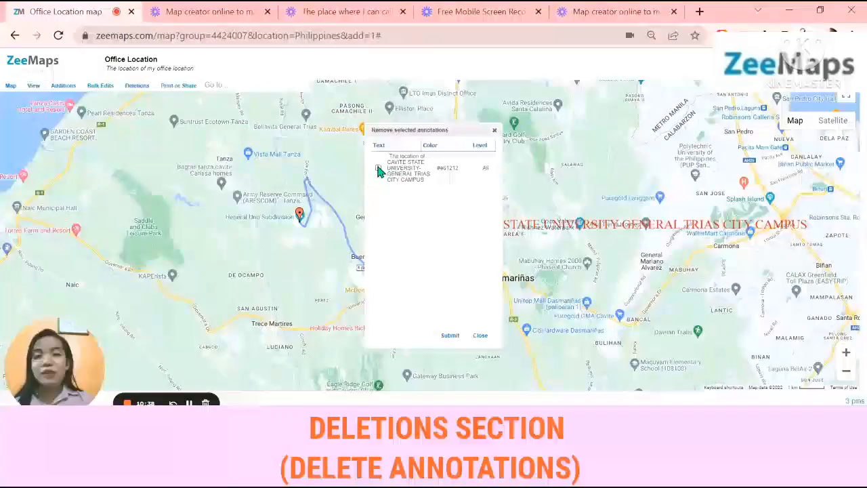
left_click(449, 335)
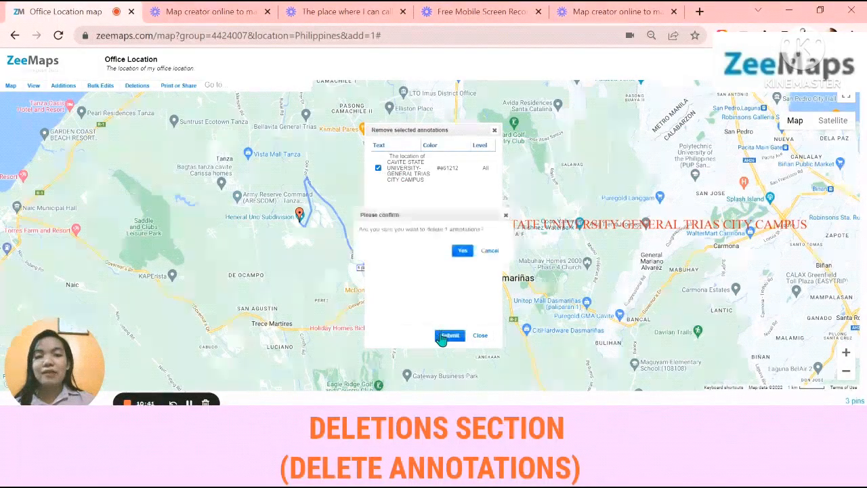
left_click(460, 252)
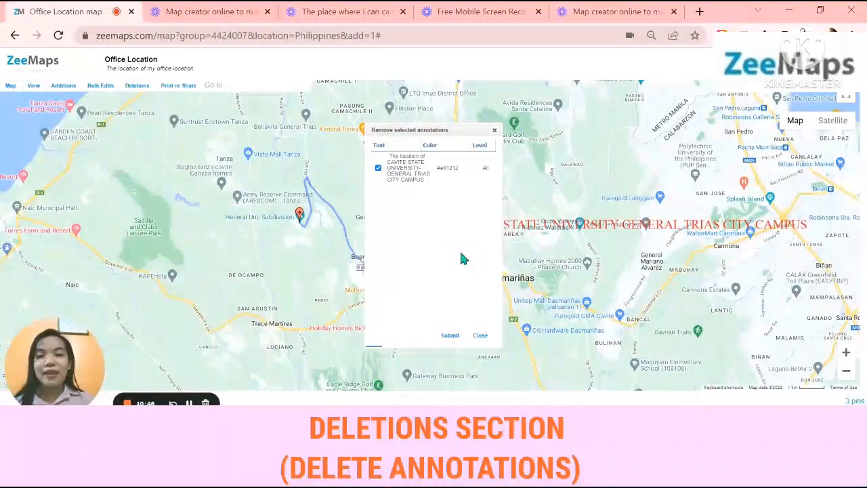
left_click(494, 130)
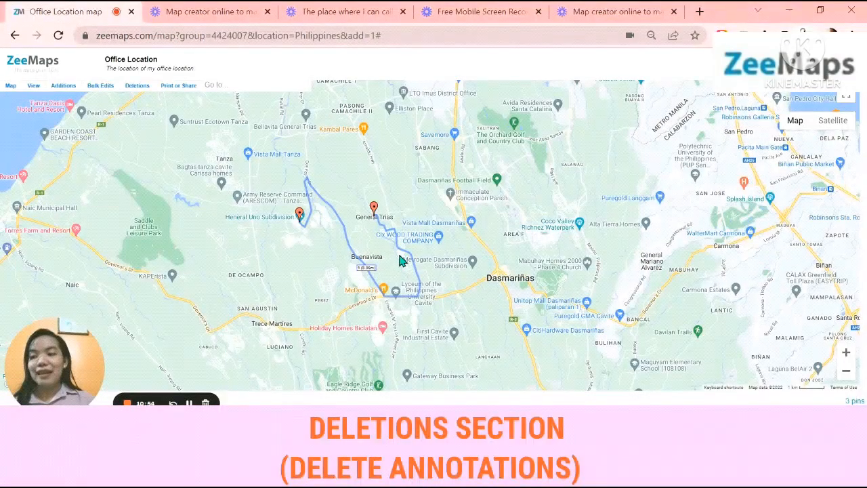
Open the sharing links for the view-only and editable versions of the map
left_click(137, 86)
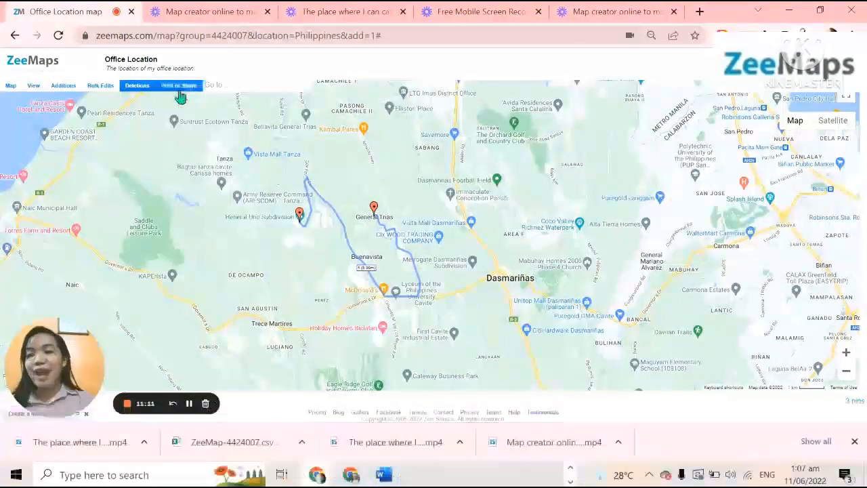
left_click(179, 86)
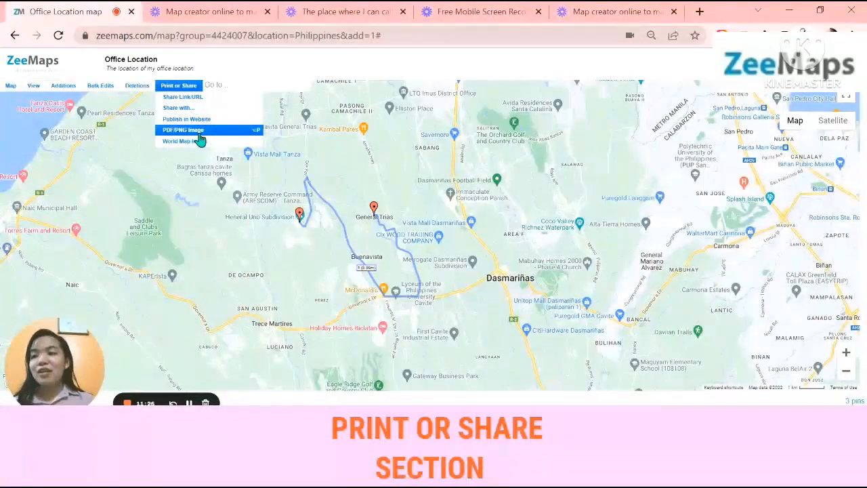
left_click(202, 100)
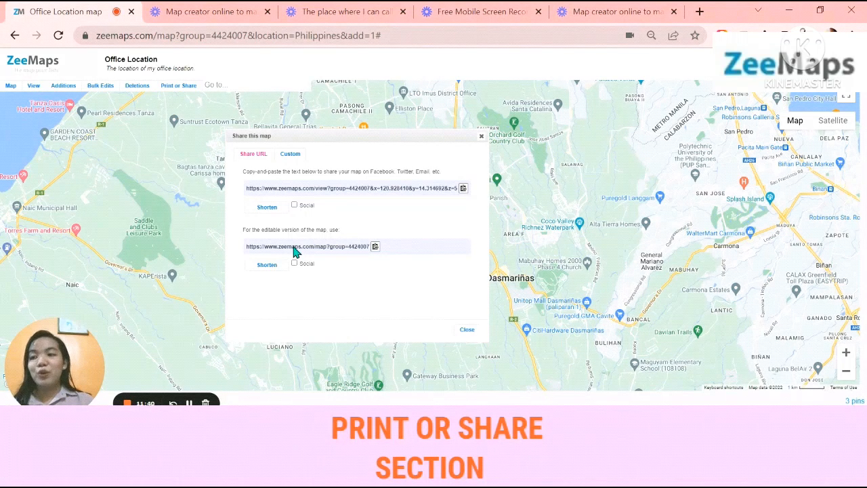
left_click(192, 88)
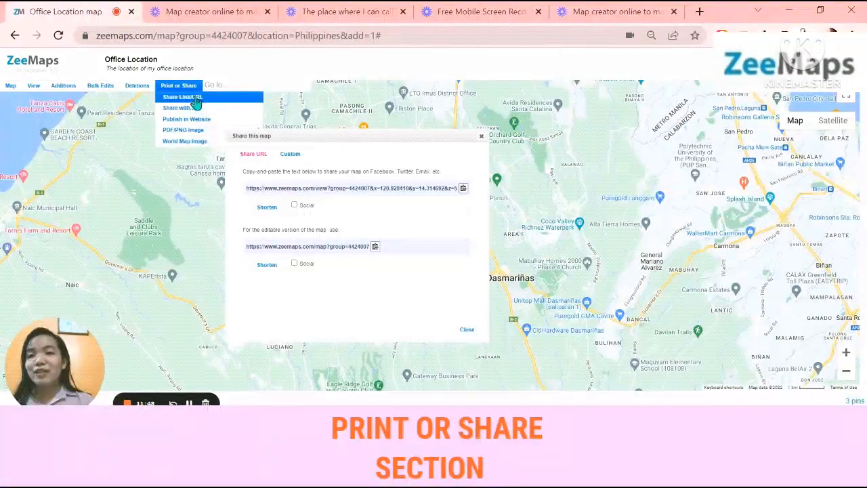
Open the email sharing form with its admin, member and viewer fields, and close the map's sharing links
left_click(196, 111)
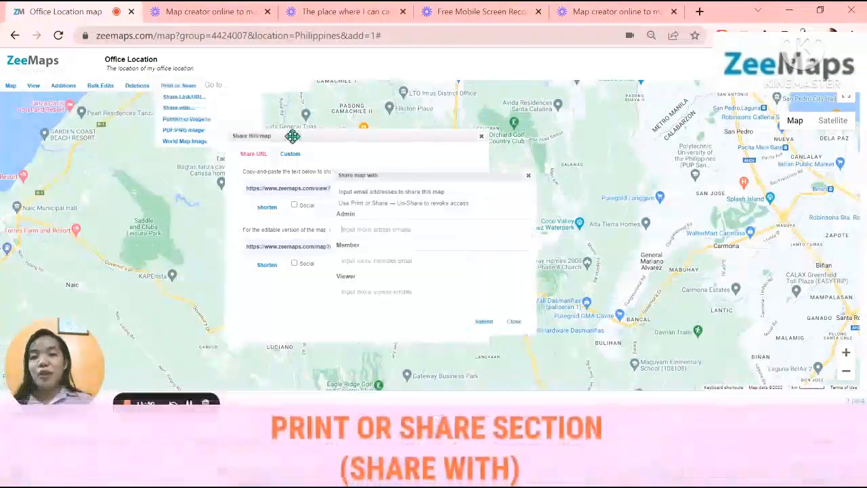
left_click(481, 136)
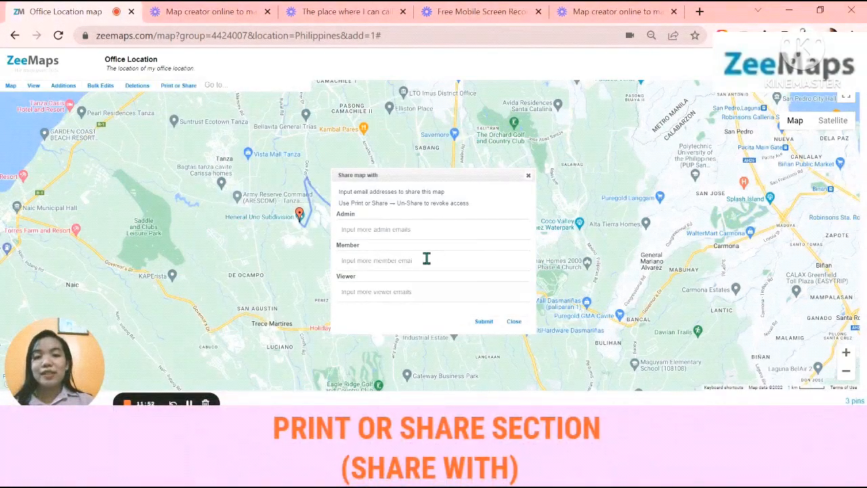
left_click(373, 230)
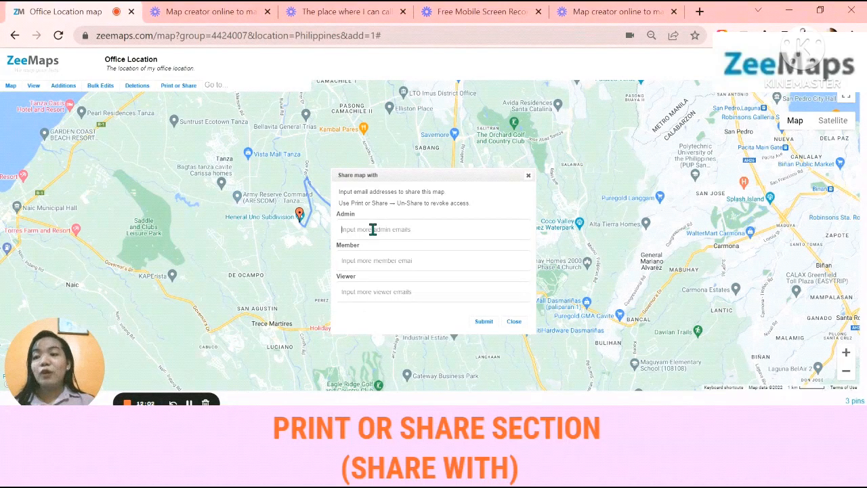
Open the website publishing options for the map and copy the HTML embed code
left_click(187, 86)
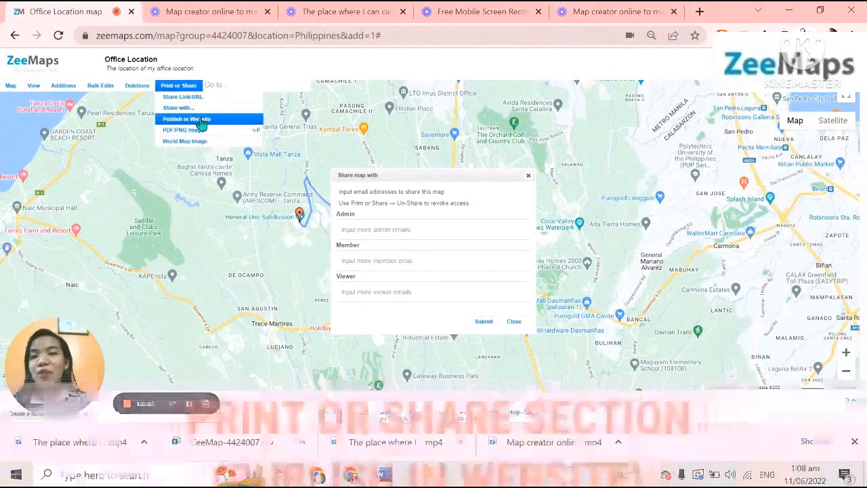
left_click(201, 120)
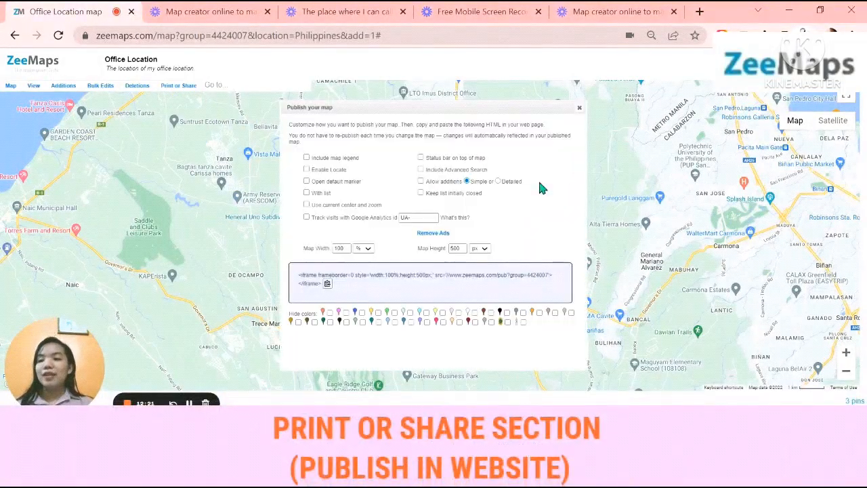
left_click(327, 284)
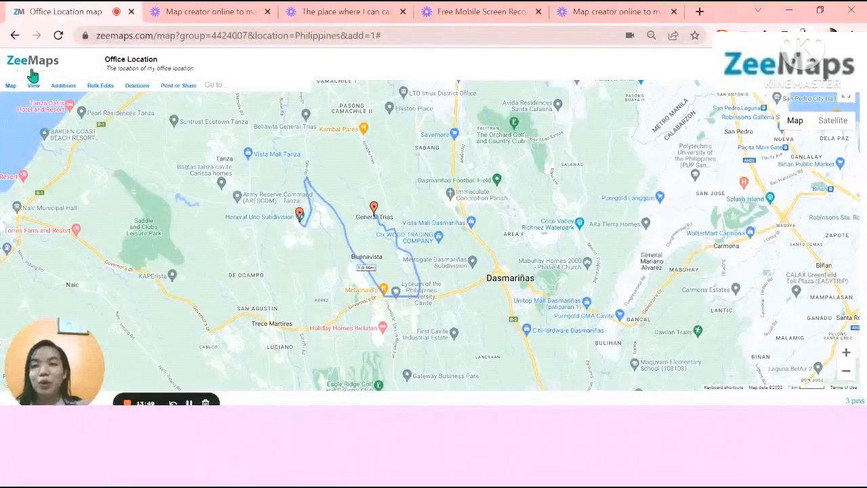
Return to the ZeeMaps home page and submit ZeeMap-4424007.csv from Downloads as a marker pin spreadsheet upload for mapping
left_click(10, 38)
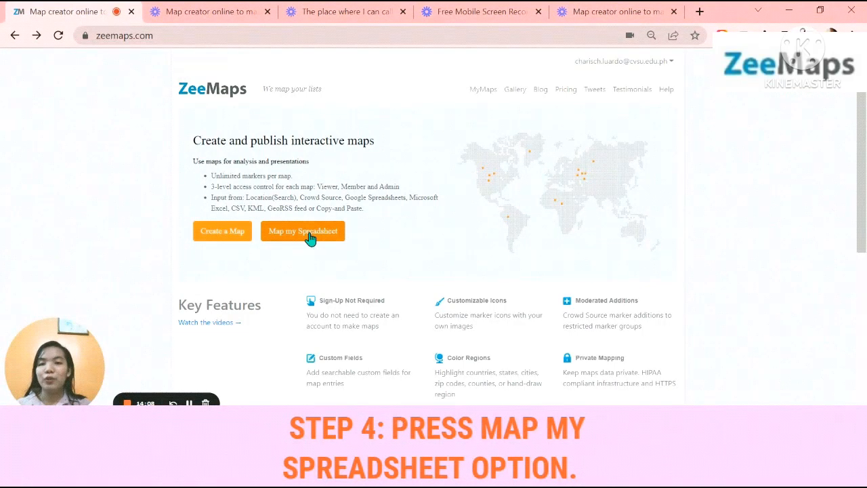
left_click(310, 237)
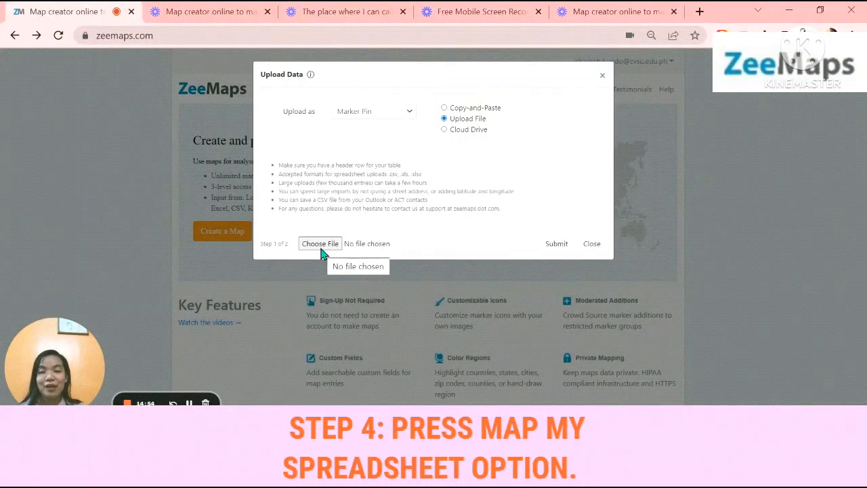
left_click(320, 246)
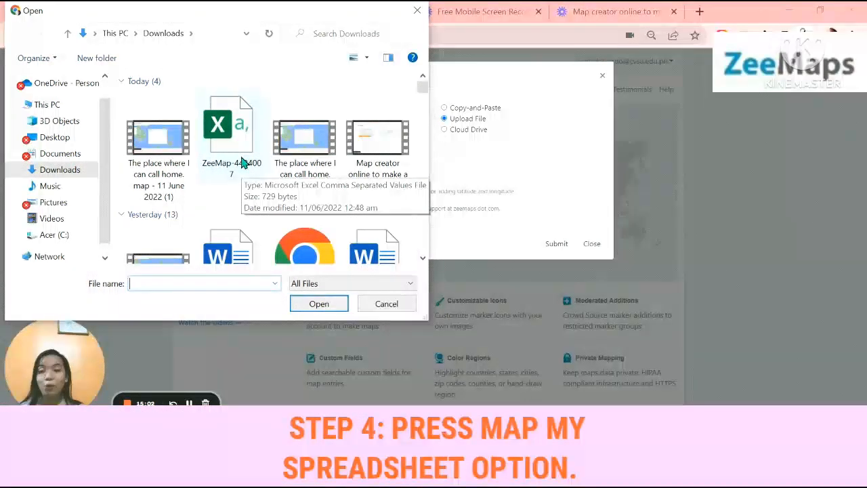
left_click(242, 163)
left_click(329, 305)
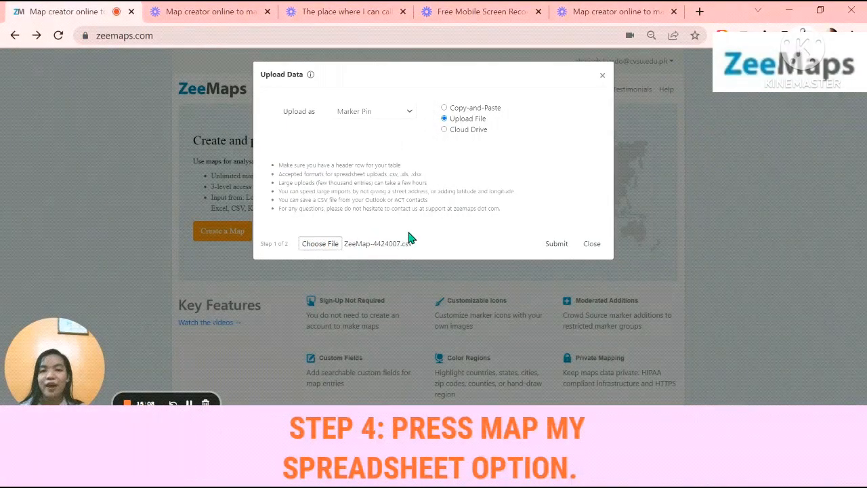
left_click(557, 243)
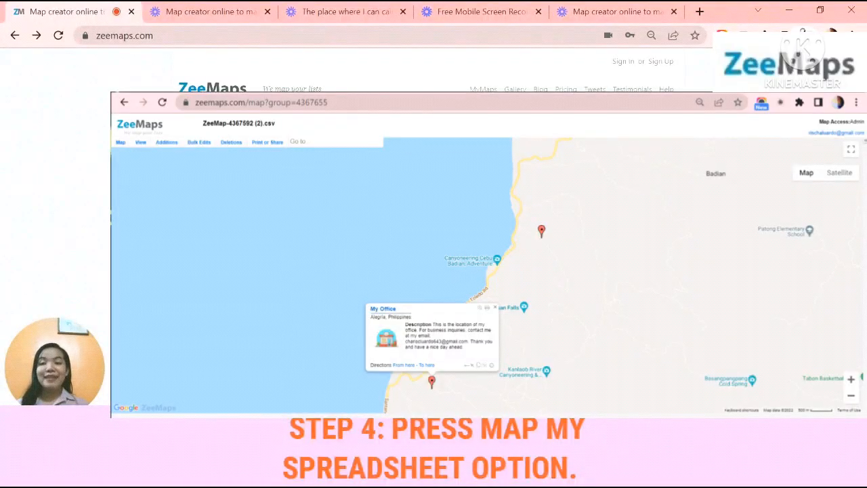
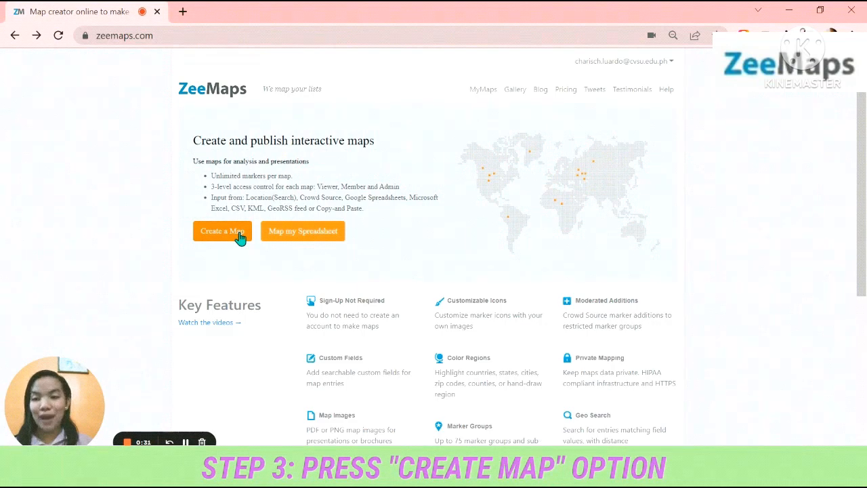
Start a new map named "The place where I can call home." with Philippines as its starting location
left_click(241, 236)
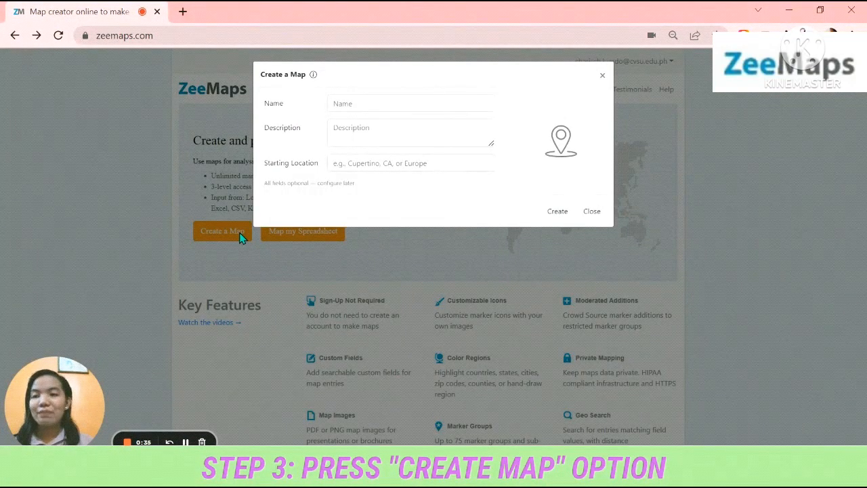
left_click(425, 104)
type("The place where I can call home.")
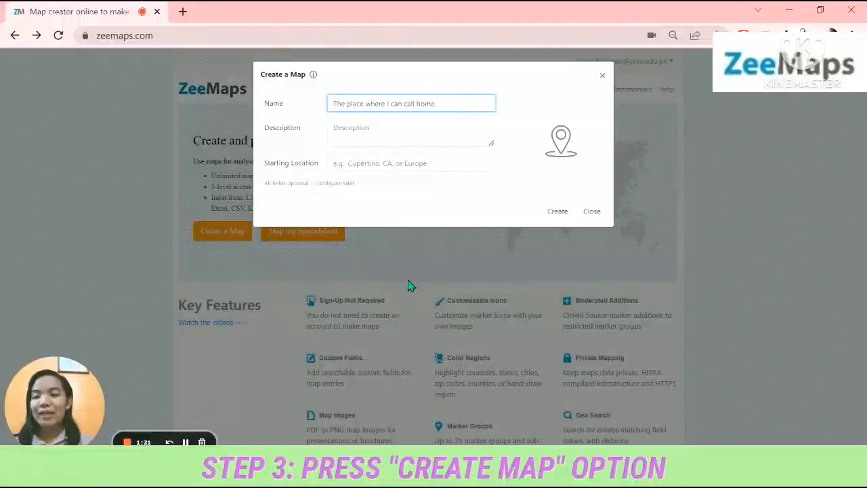
type(".")
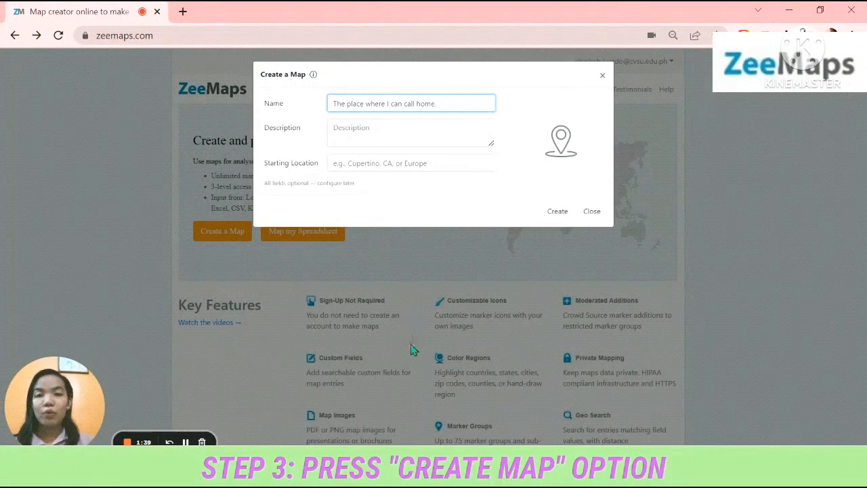
left_click(404, 166)
type("Philippines")
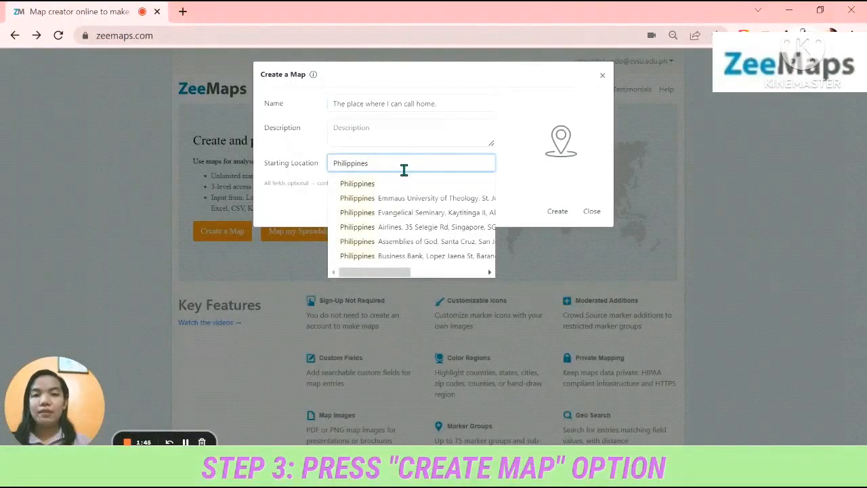
left_click(403, 183)
Give the map the description "An essay on why I can call this place my home" and create it
left_click(382, 137)
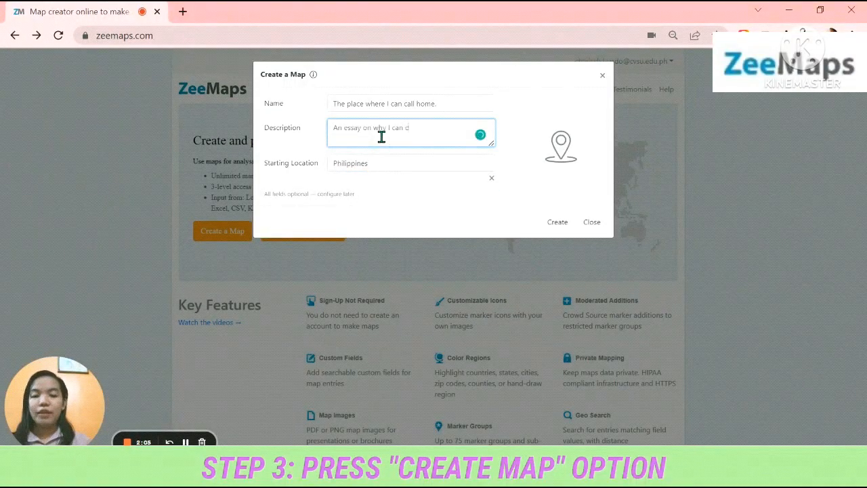
type("l thi")
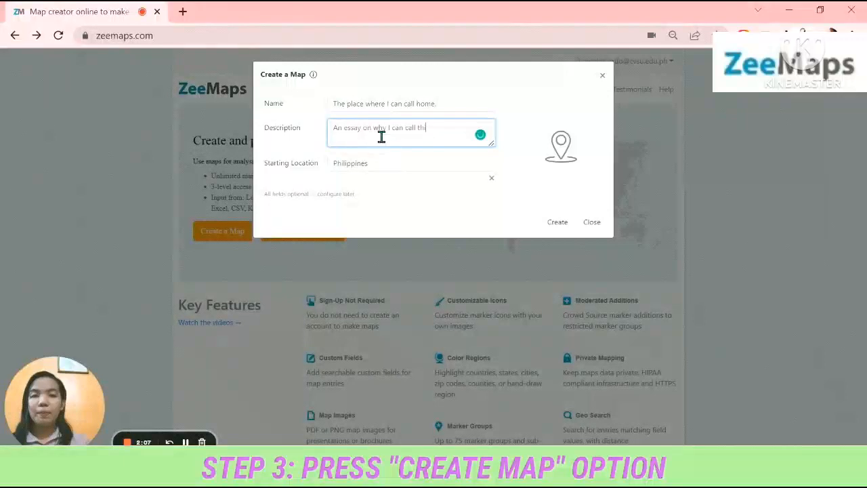
type("s place ")
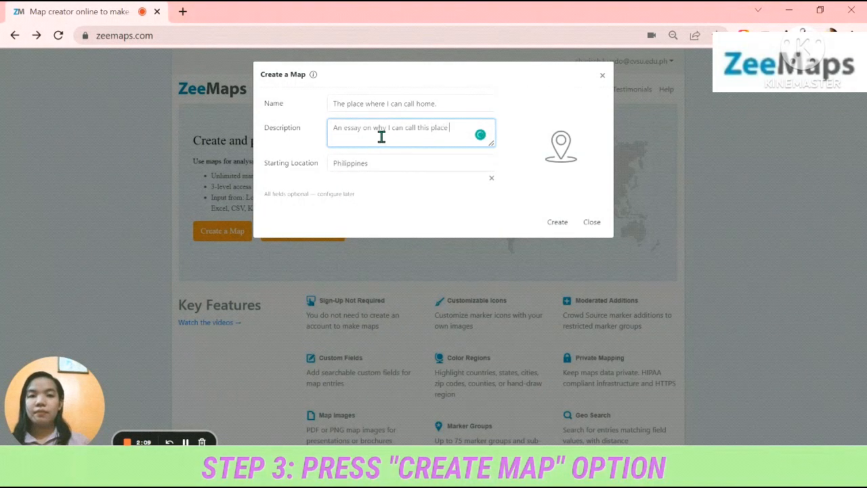
type("my home.")
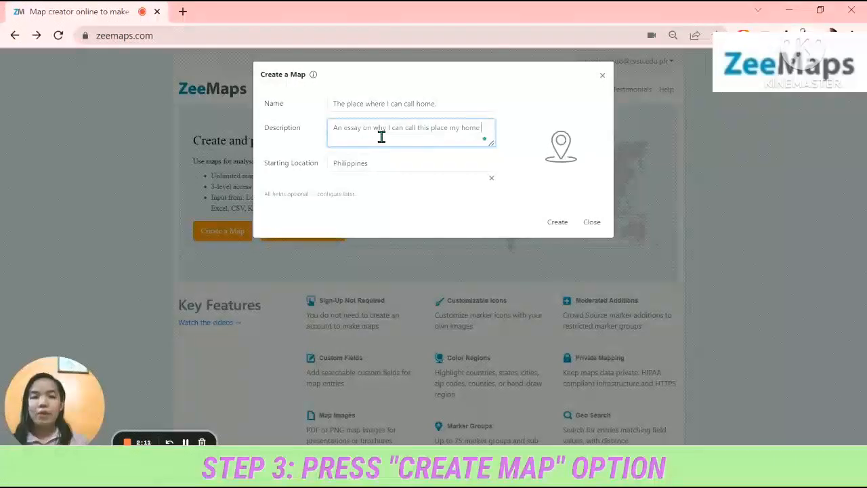
left_click(560, 225)
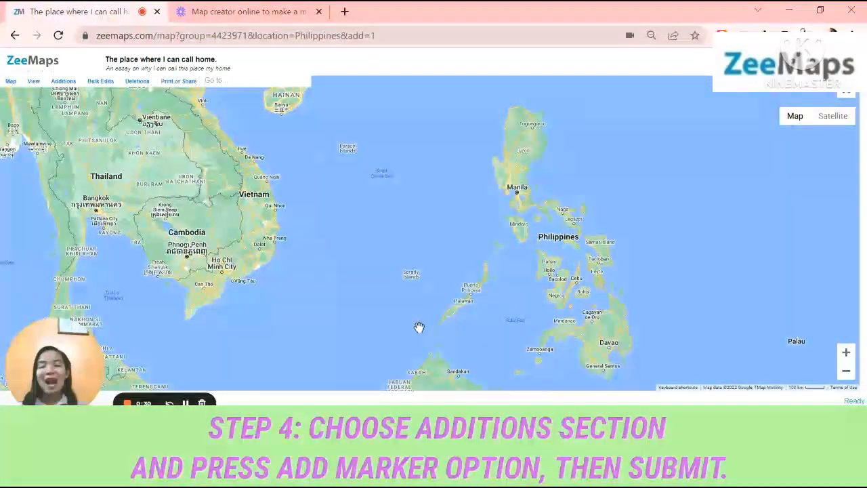
Start a detailed marker entry and name it "Place Where I Can Call Home"
left_click(64, 81)
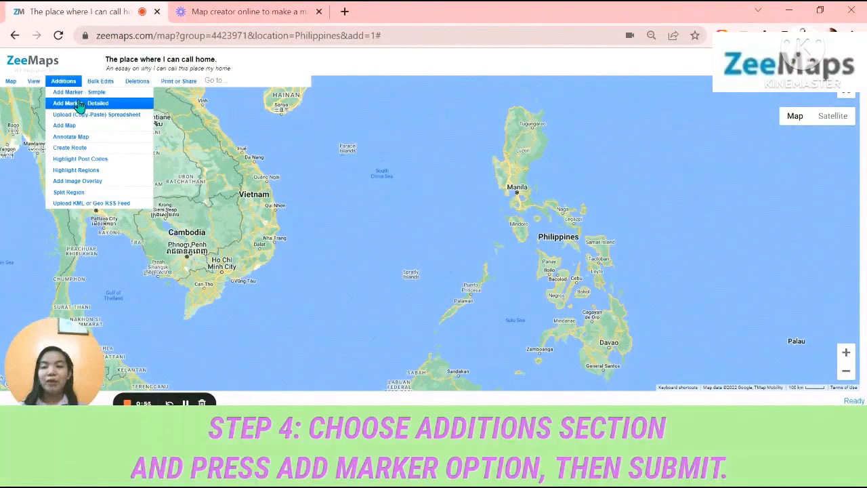
left_click(79, 105)
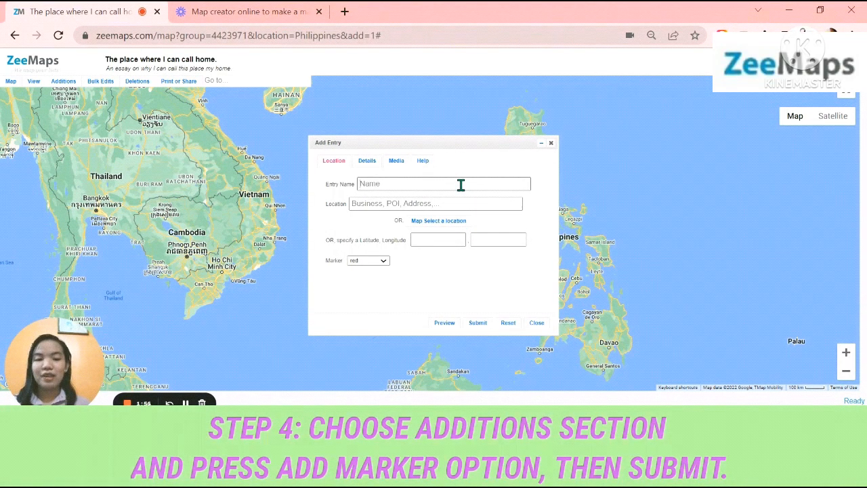
key("Caps_Lock")
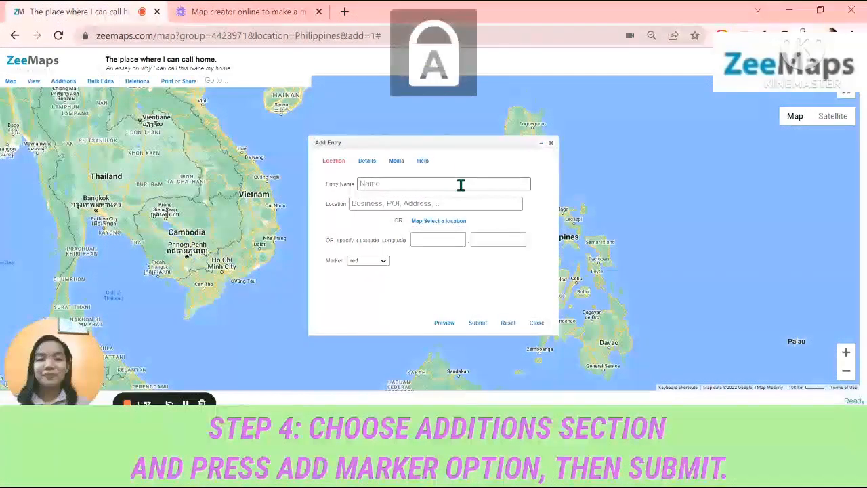
type("P")
key("Caps_Lock")
type("lac")
type("e ")
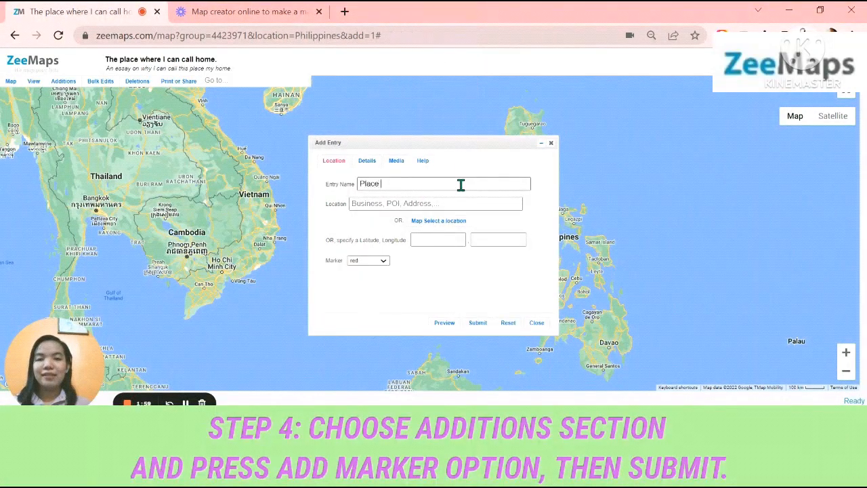
type("where ")
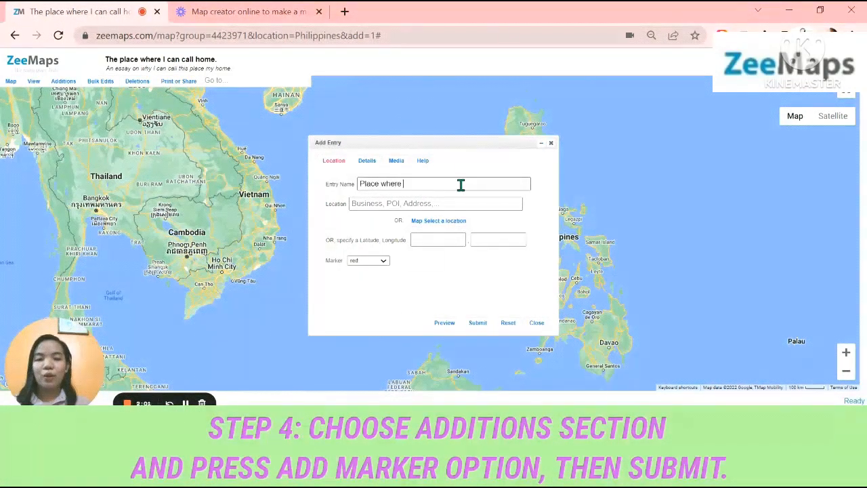
type("I an call Home")
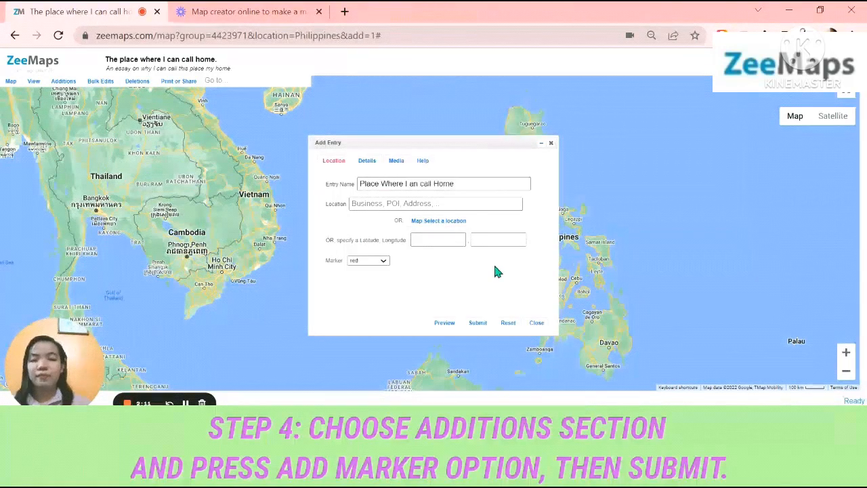
key("Caps_Lock")
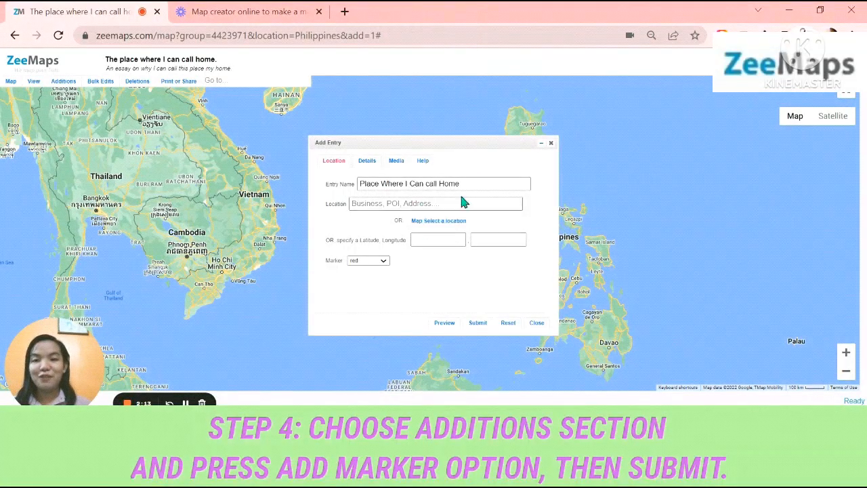
left_click(430, 184)
key("Caps_Lock")
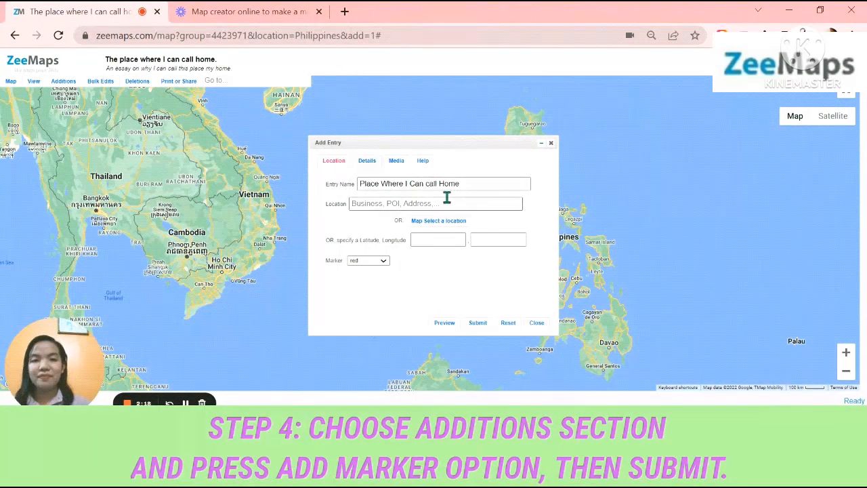
key("Caps_Lock")
key("BackSpace")
type("C")
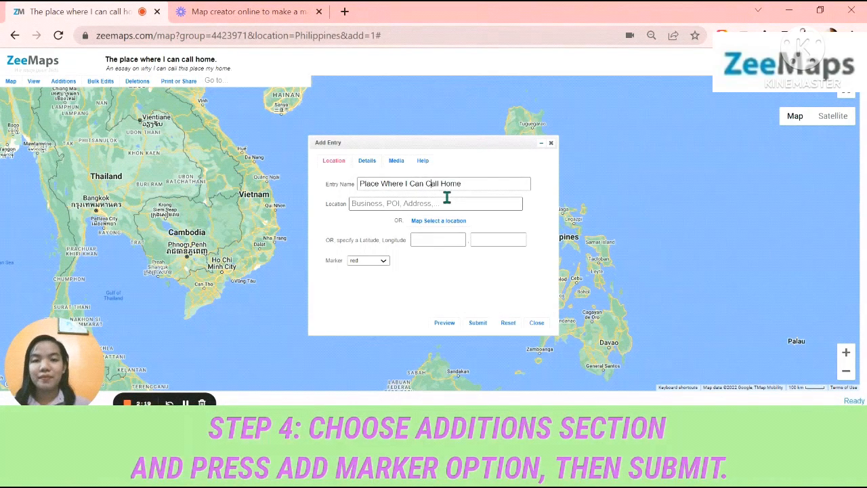
Set the entry's location to Alegría, Cebu, Philippines and its marker colour to purple
left_click(408, 204)
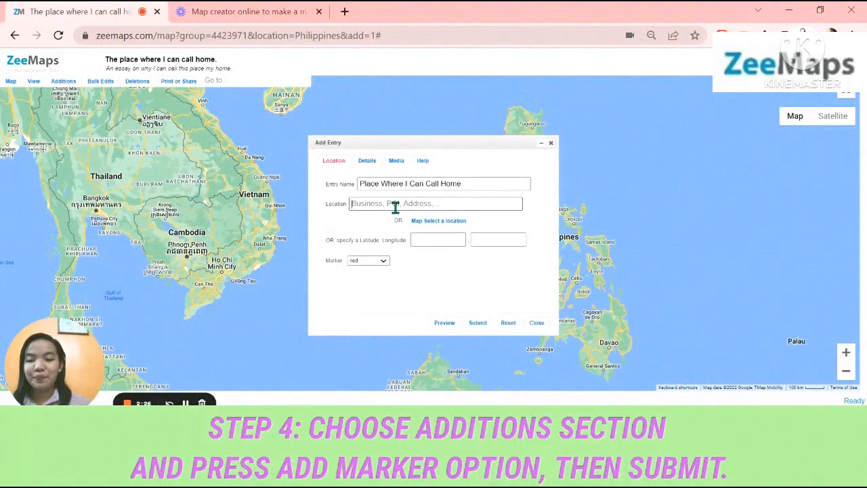
type("a")
key("Caps_Lock")
key("BackSpace")
type("A")
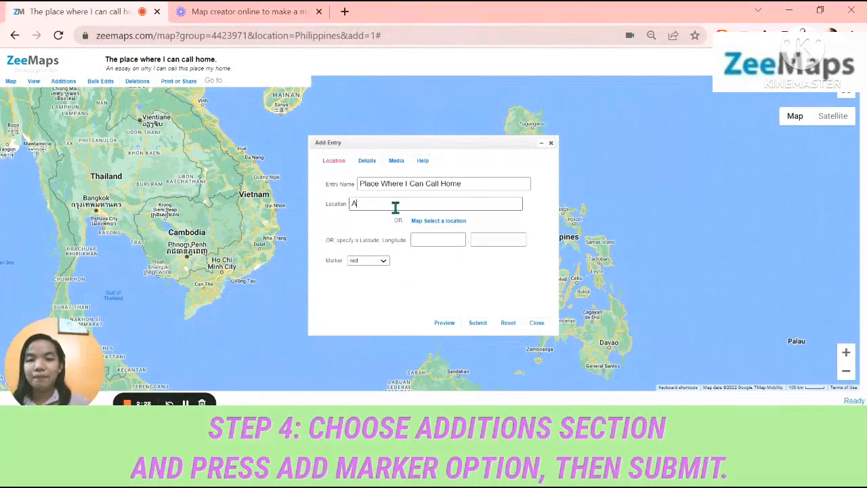
key("Caps_Lock")
type("legria")
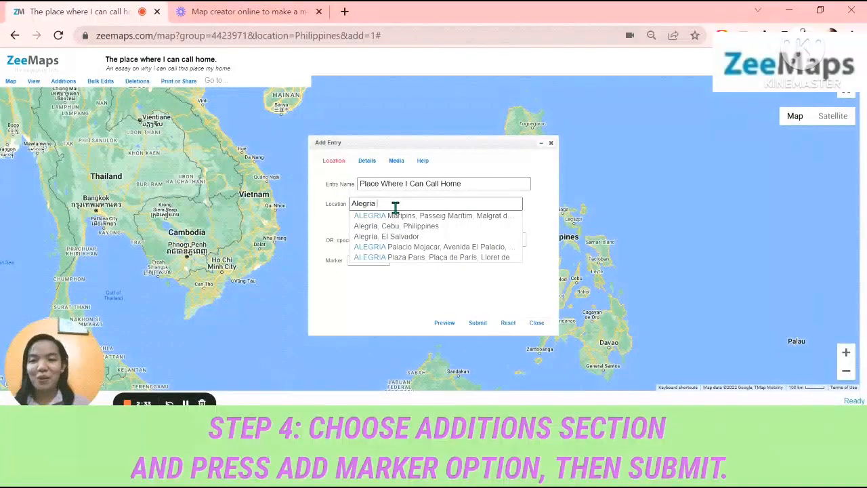
left_click(397, 226)
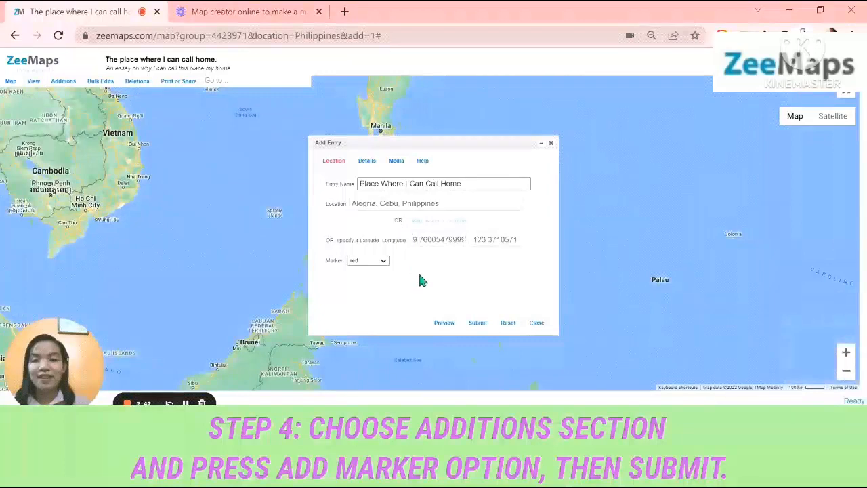
left_click(378, 261)
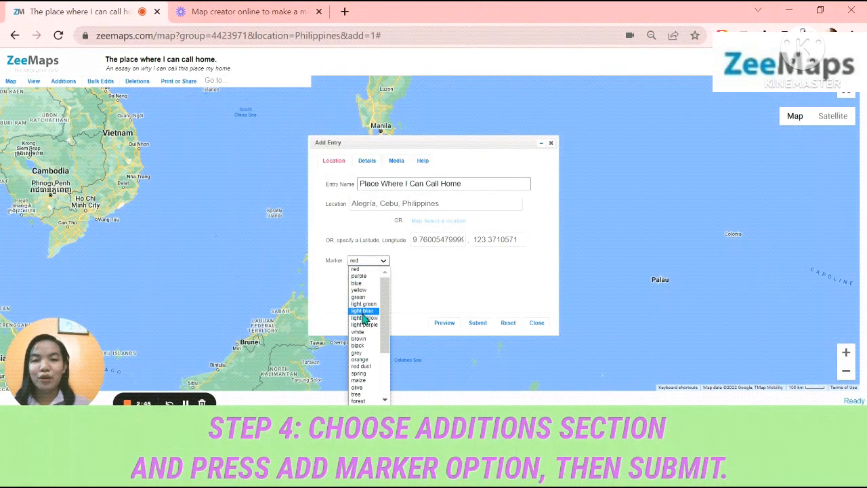
left_click(362, 276)
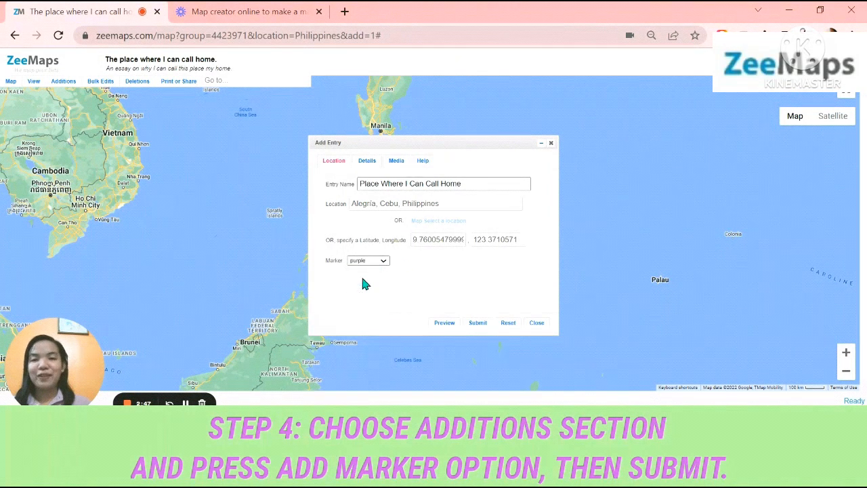
Paste the copied essay into the marker entry's description
left_click(369, 166)
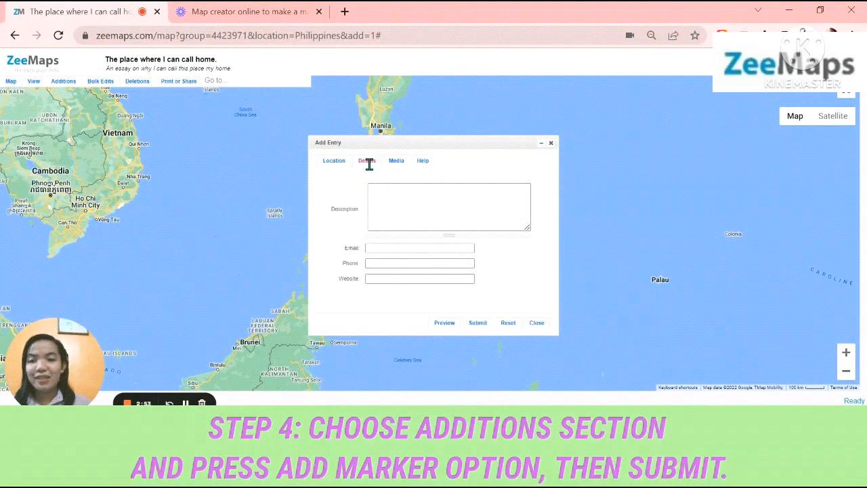
left_click(384, 201)
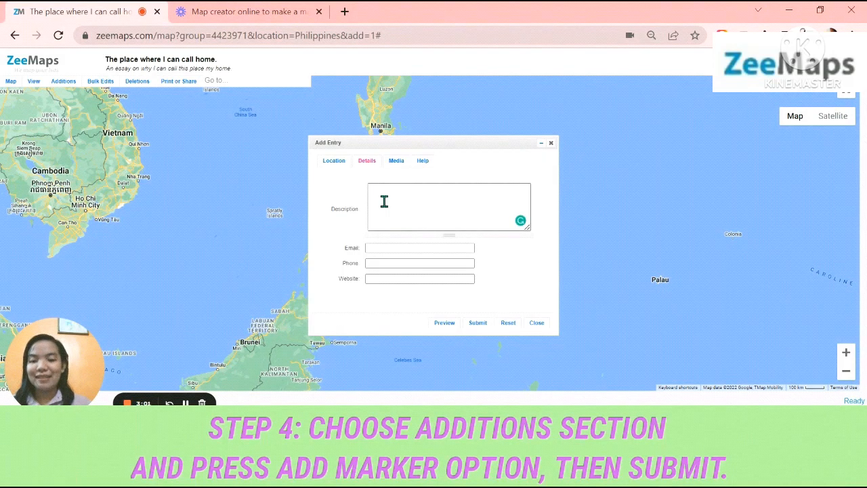
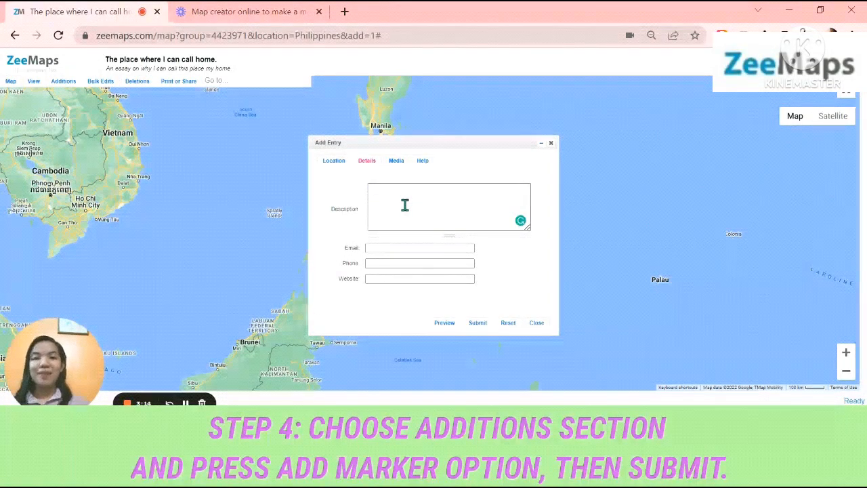
key("ctrl+v")
scroll(404, 204, "up", 10)
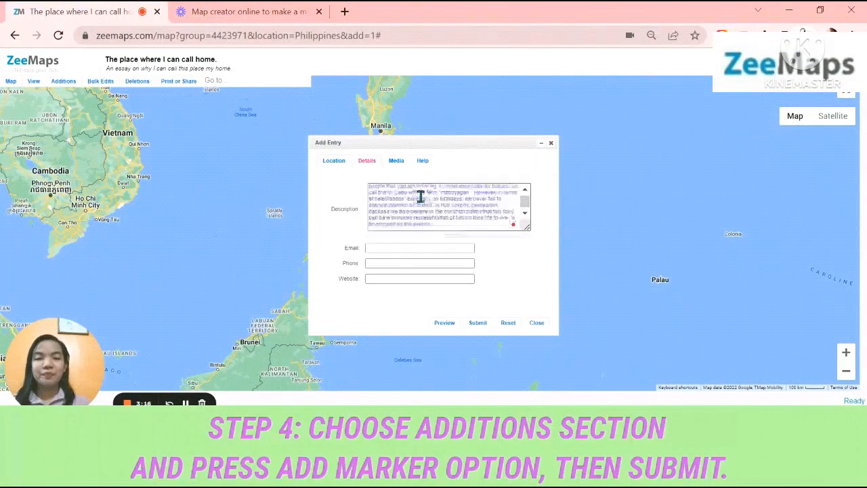
scroll(523, 207, "down", 10)
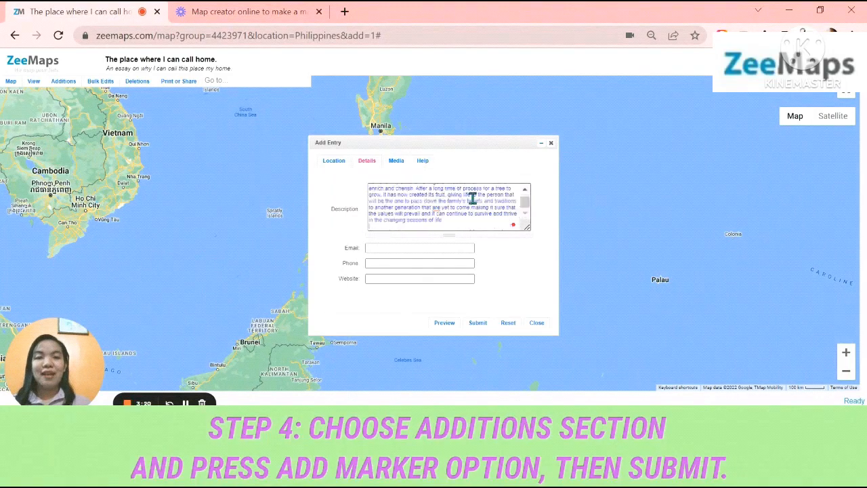
scroll(444, 213, "up", 3)
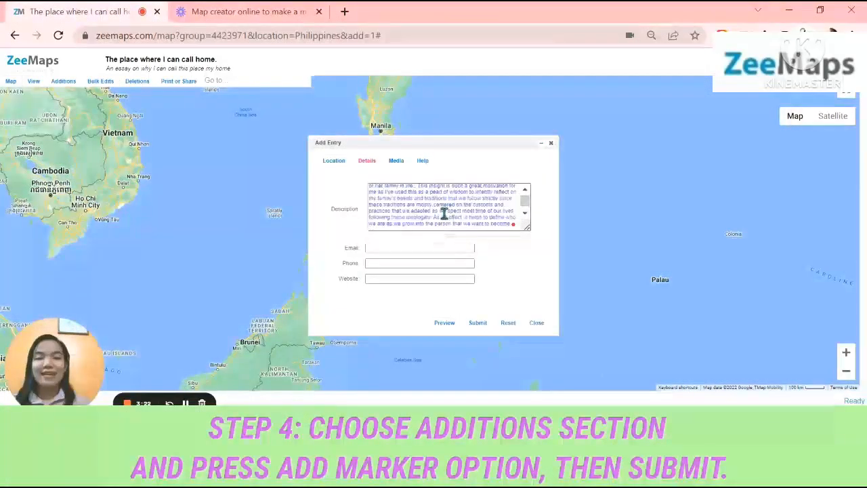
Leave the entry's email, phone and website blank, submit the marker and close the entry form
left_click(402, 246)
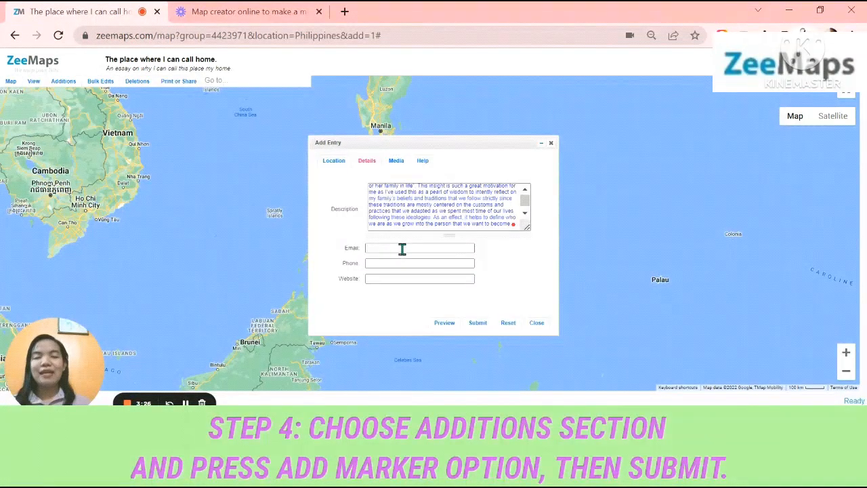
left_click(394, 265)
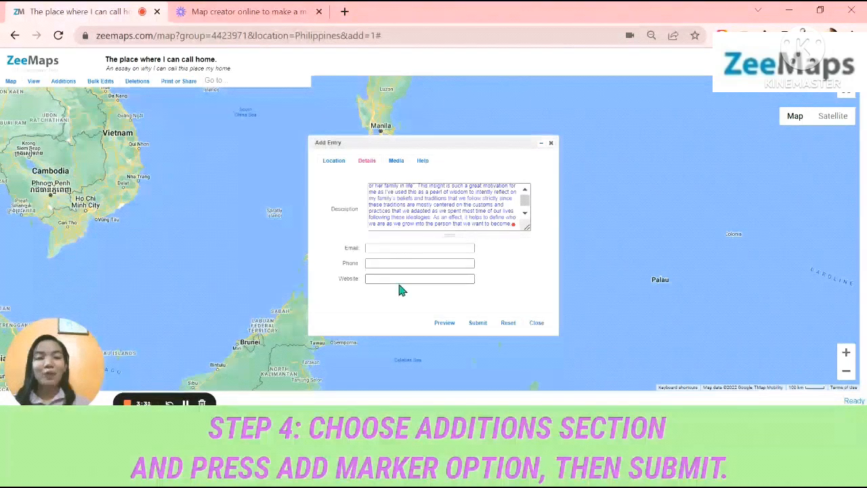
left_click(384, 267)
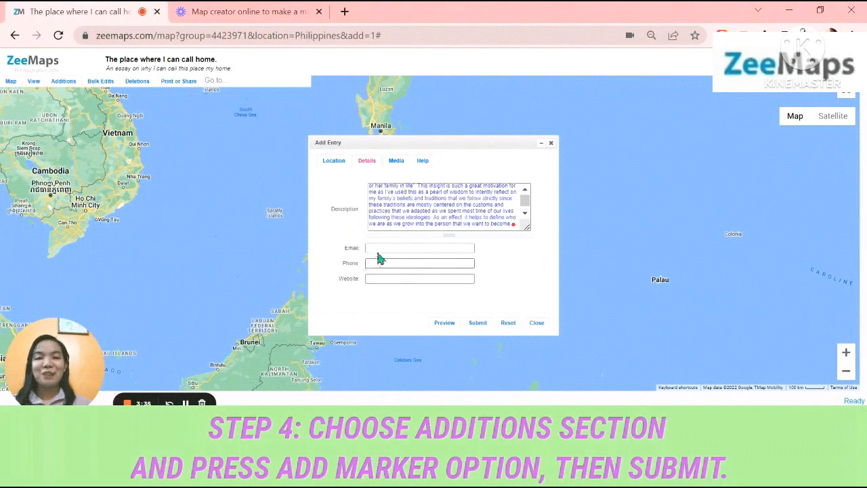
left_click(347, 164)
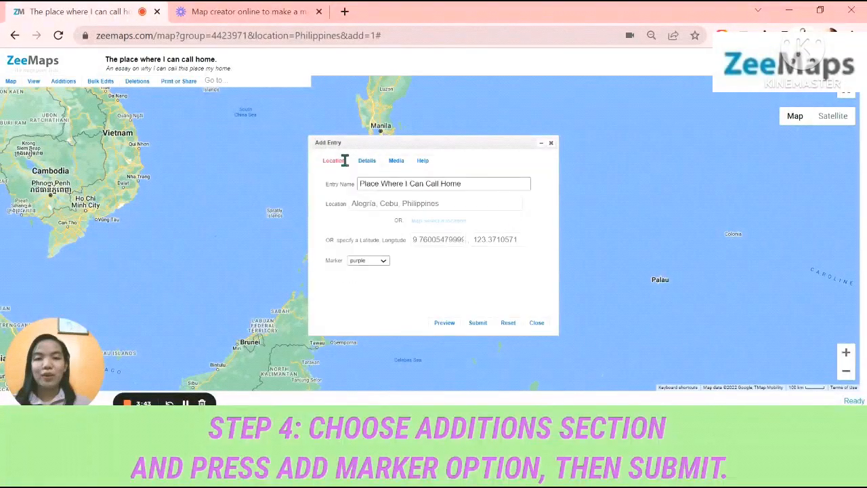
left_click(476, 327)
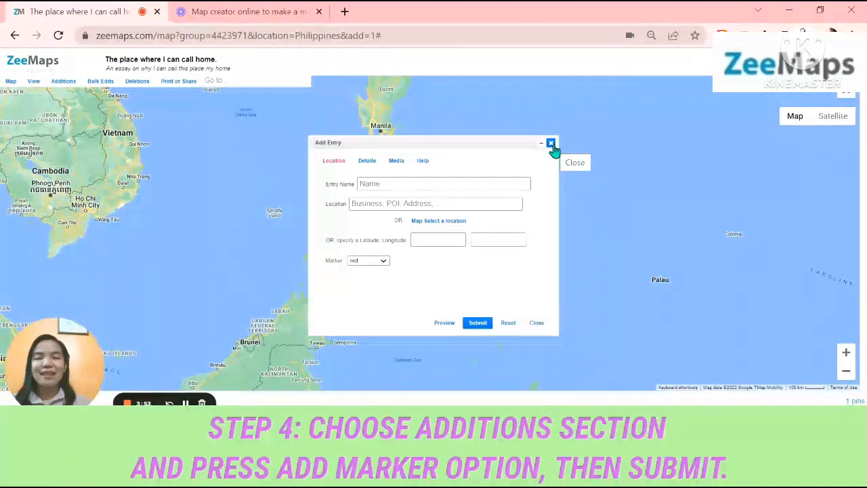
left_click(551, 144)
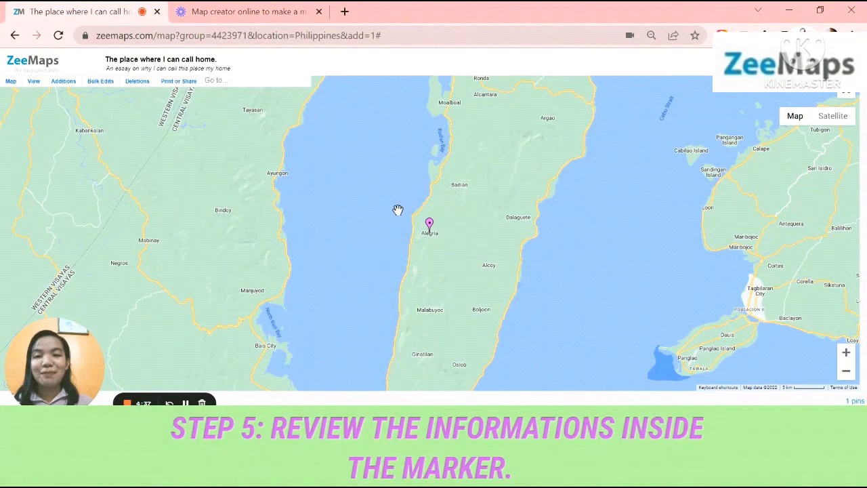
Open the purple Alegría marker on the map and read through its essay description from beginning to end
left_click(430, 225)
scroll(434, 232, "down", 5)
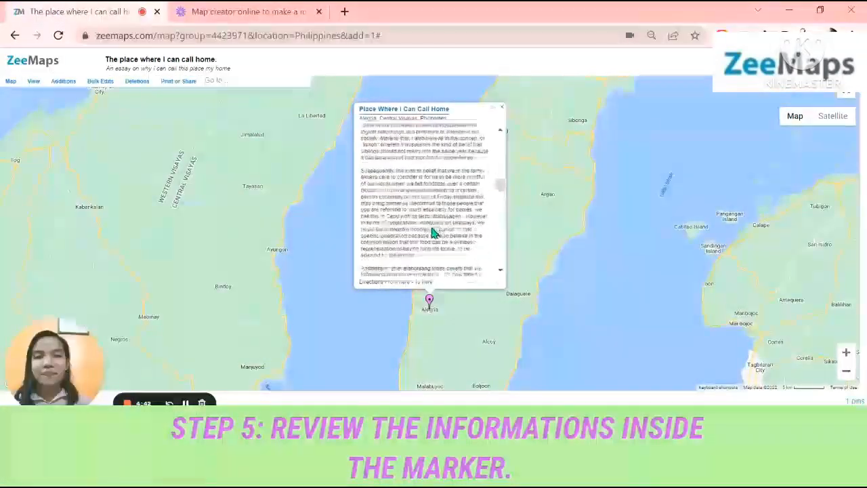
scroll(433, 233, "down", 8)
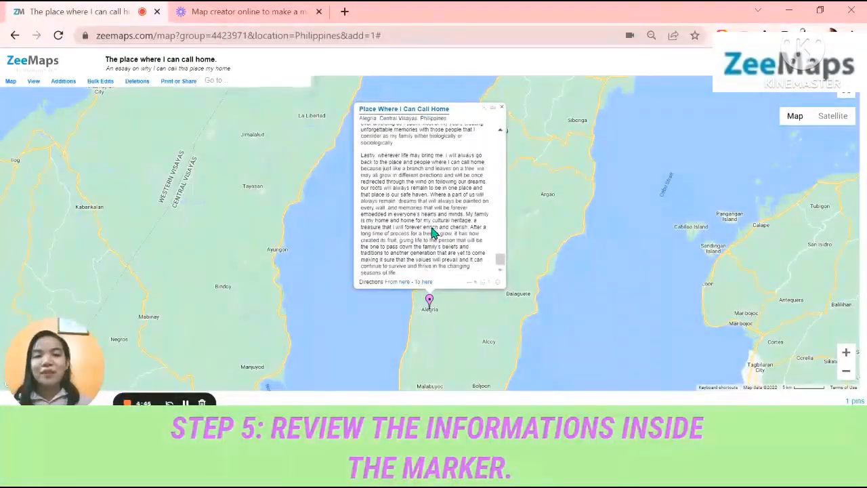
scroll(434, 232, "up", 13)
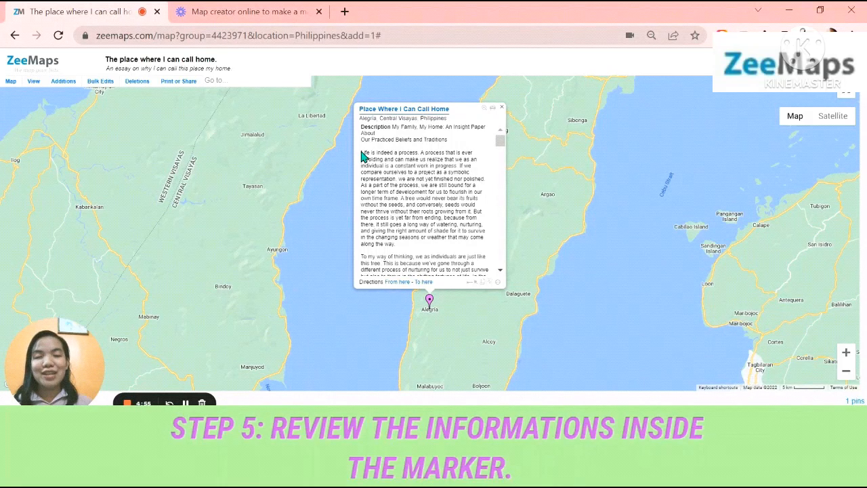
scroll(419, 208, "down", 5)
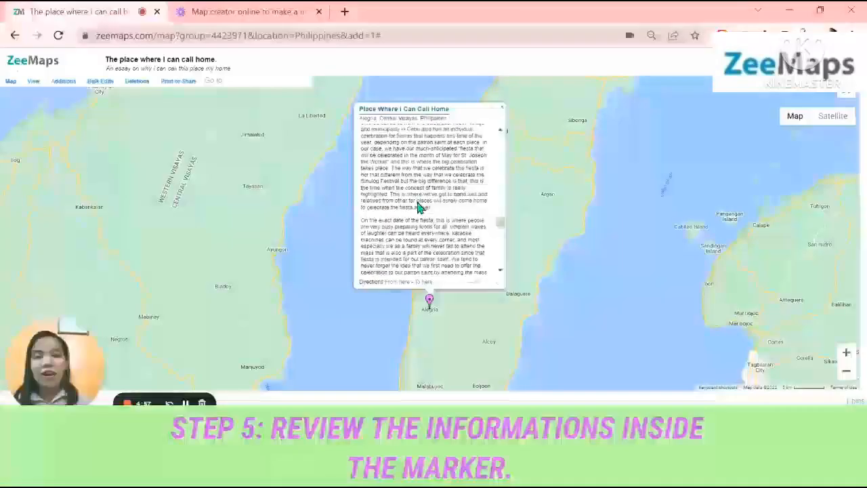
scroll(419, 208, "up", 5)
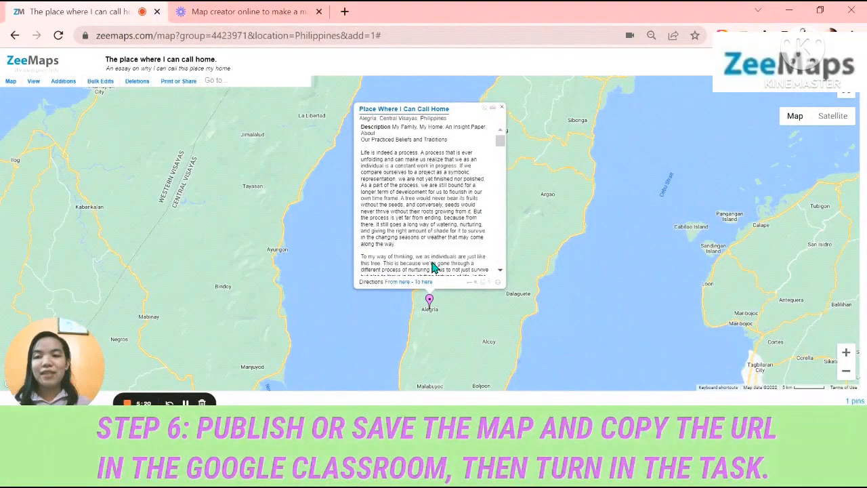
Copy the share URL for the editable version of the map and finish with the sharing dialog
left_click(187, 83)
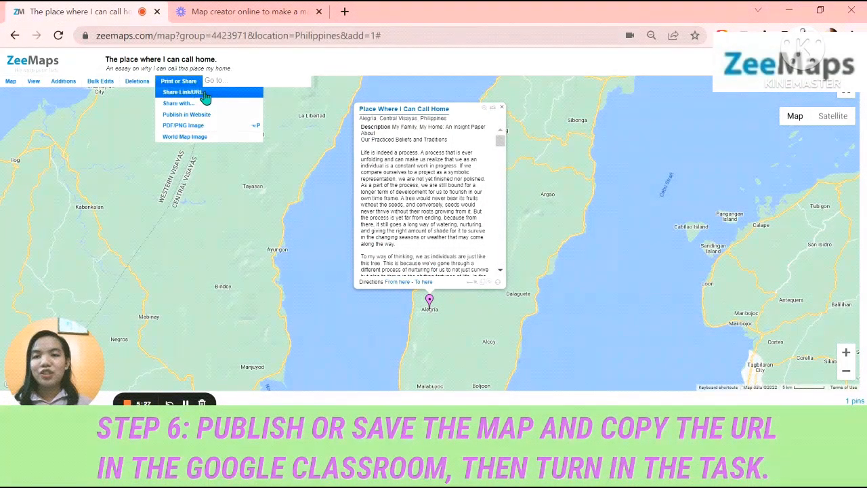
left_click(204, 95)
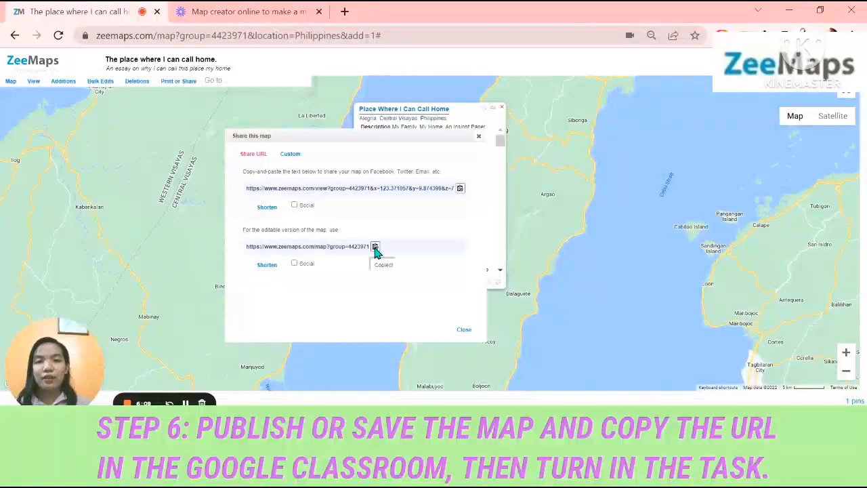
left_click(464, 331)
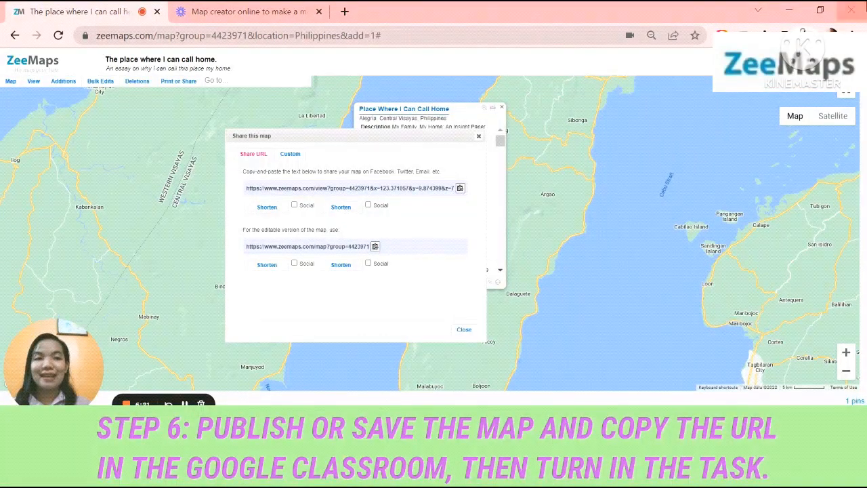
Switch to Google Classroom and open the "Create an essay" assignment in the Self class
left_click(796, 8)
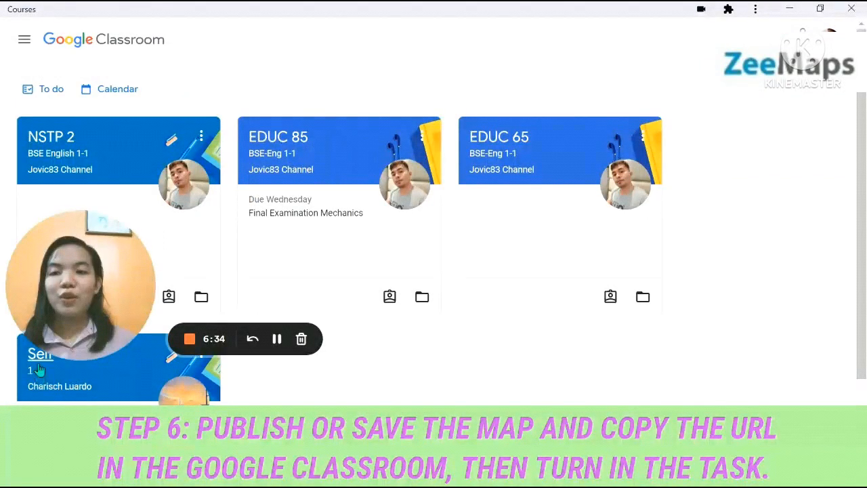
left_click(39, 369)
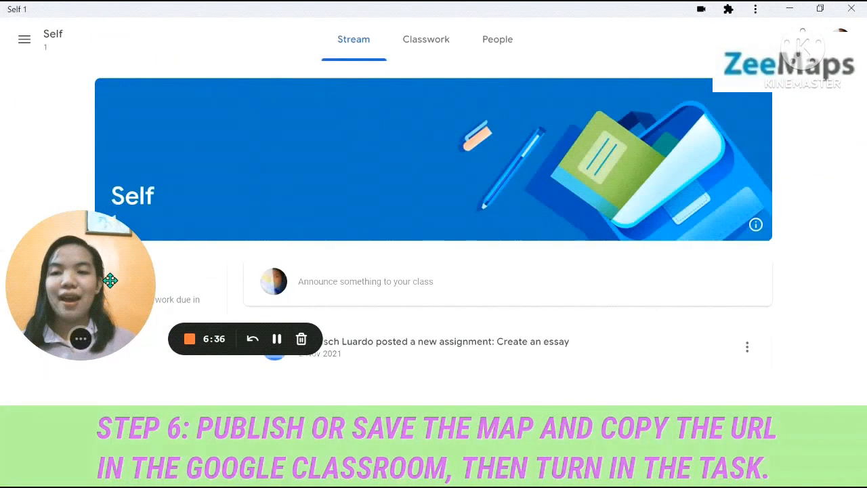
left_click(455, 359)
Attach the copied ZeeMaps map URL as a link to the "Create an essay" assignment and hand in the work
left_click(651, 134)
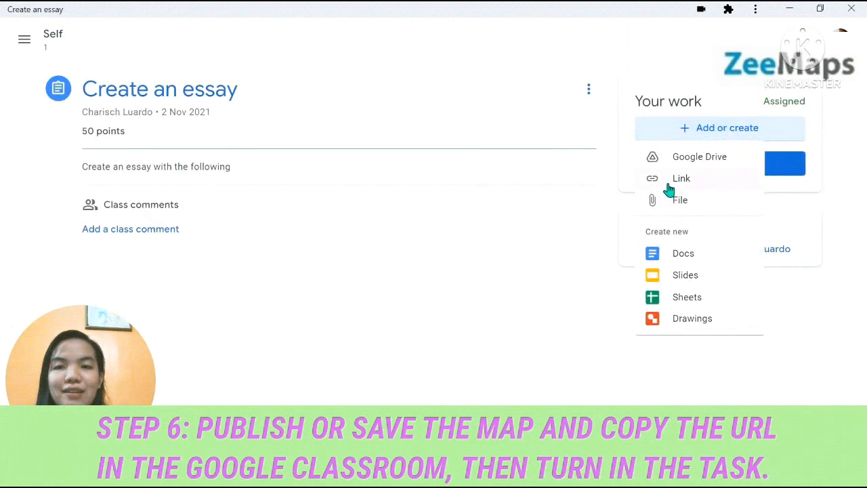
left_click(669, 189)
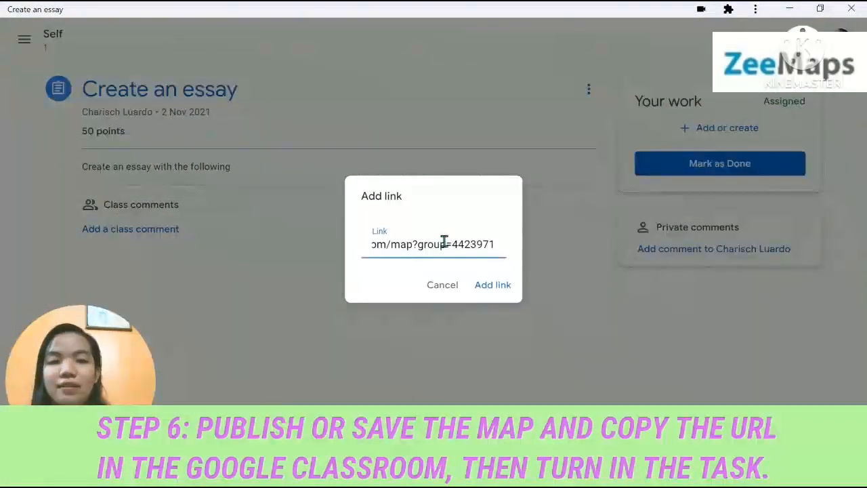
left_click(505, 287)
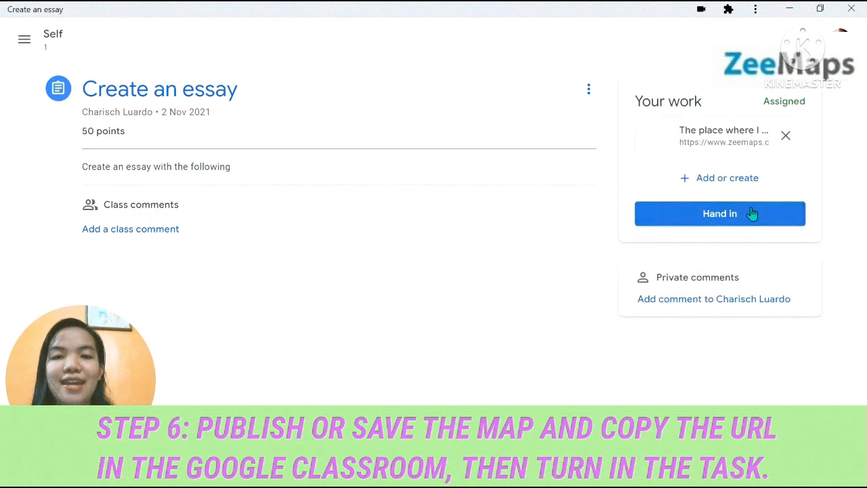
left_click(750, 217)
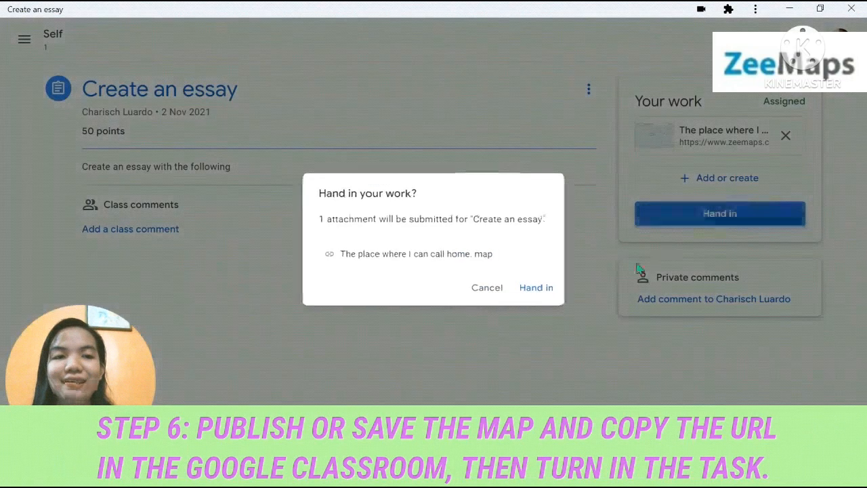
left_click(552, 292)
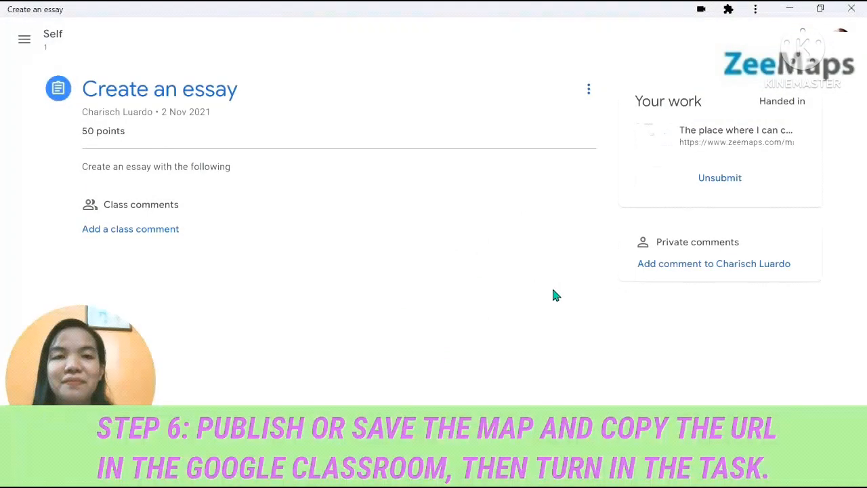